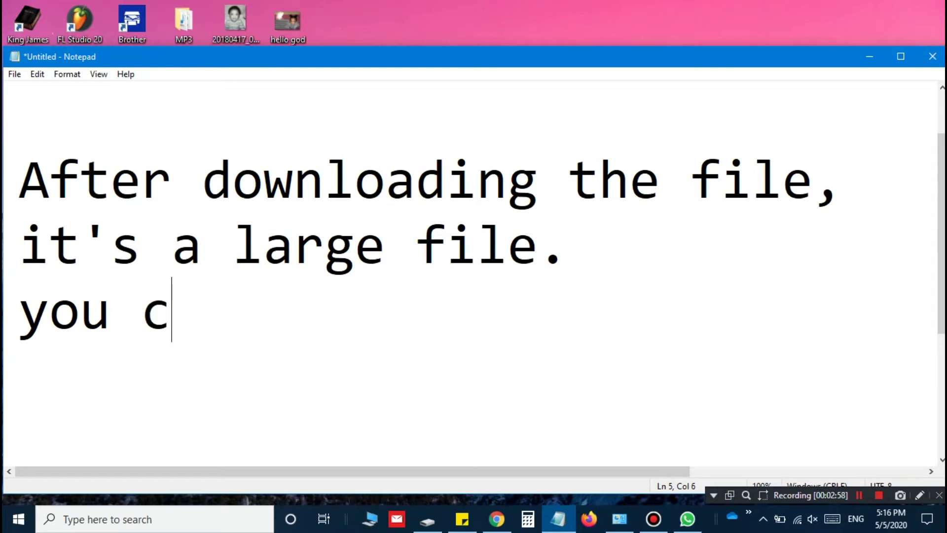
Complete the third line of the note so it reads "you can now extrat it"
text(w)
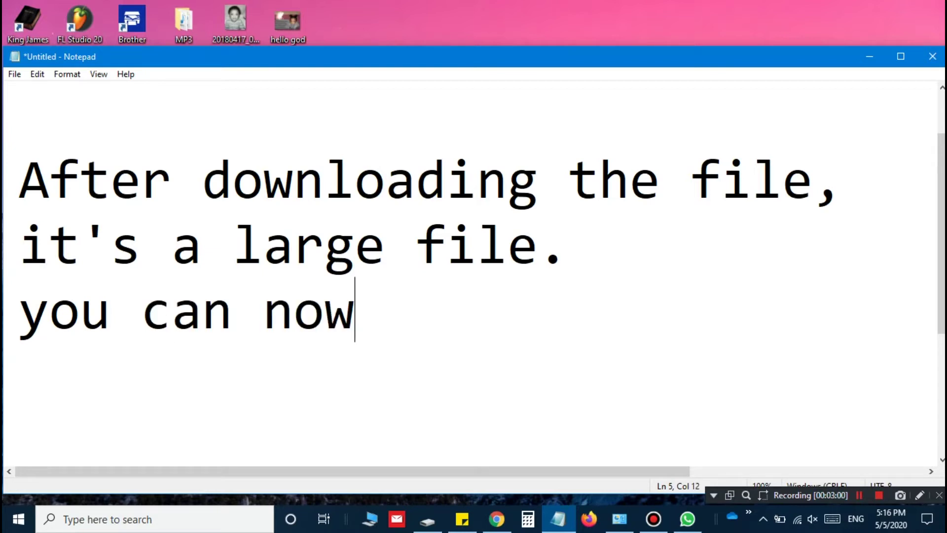
text( ext)
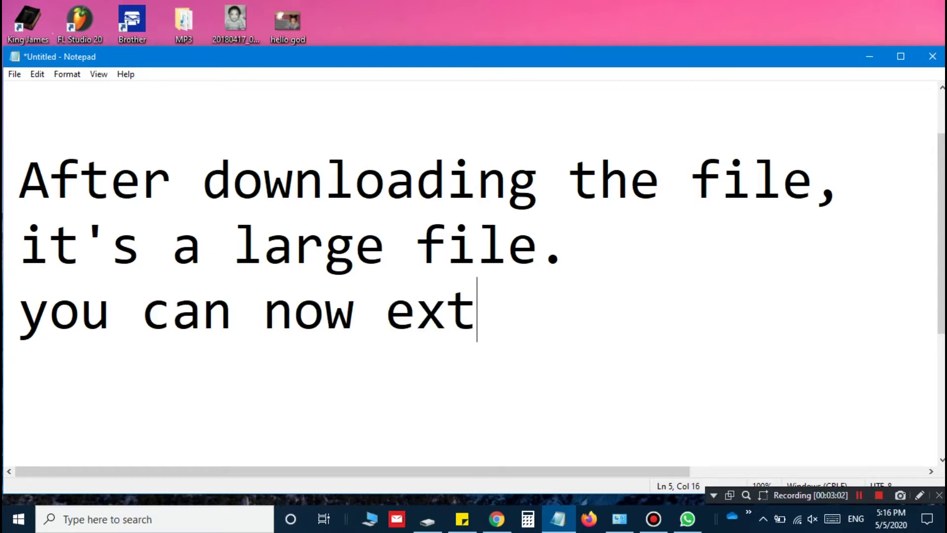
text(rat )
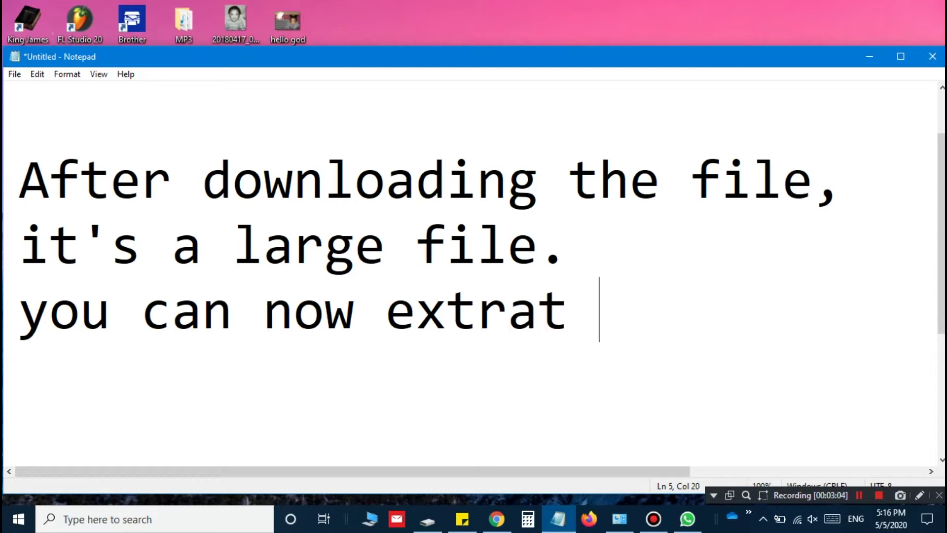
text(i)
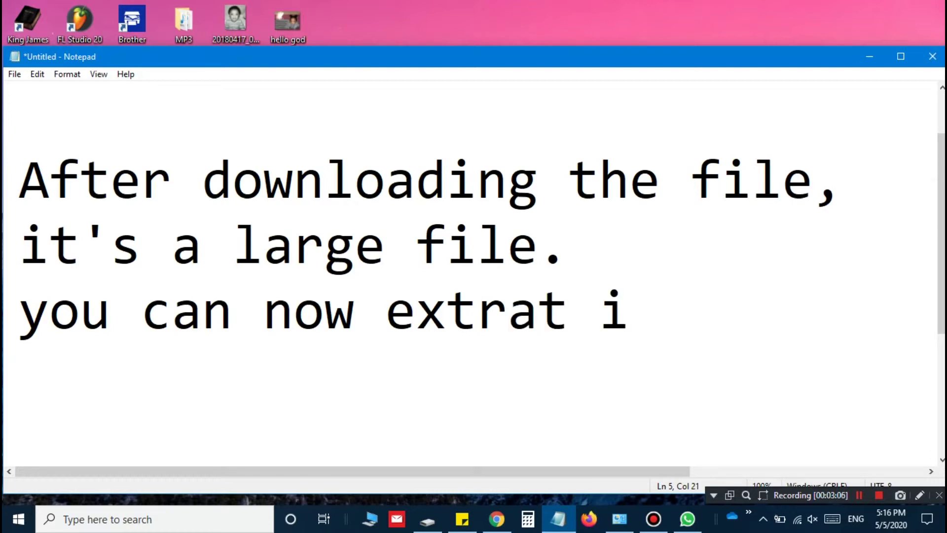
text(t)
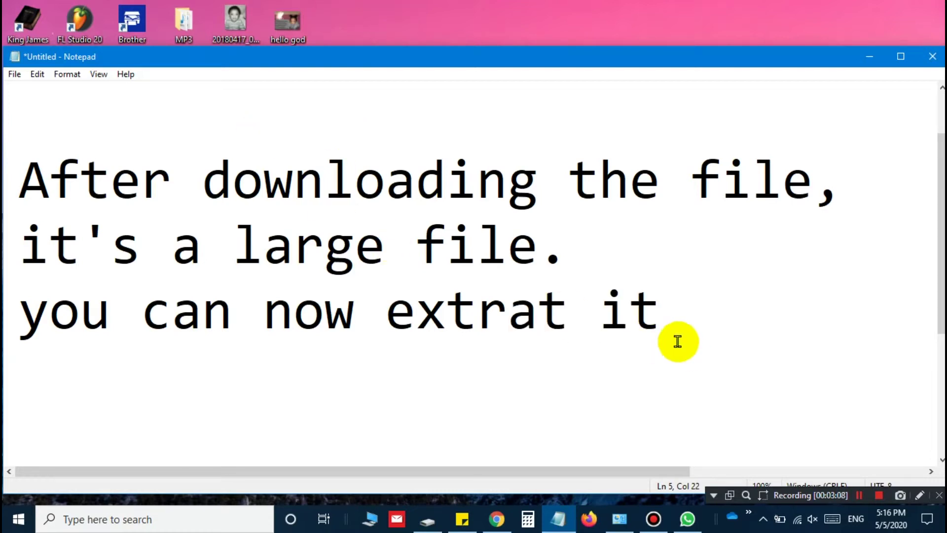
Delete all three lines of note text and minimize the Notepad window to reveal the desktop
drag(678, 315, 4, 160)
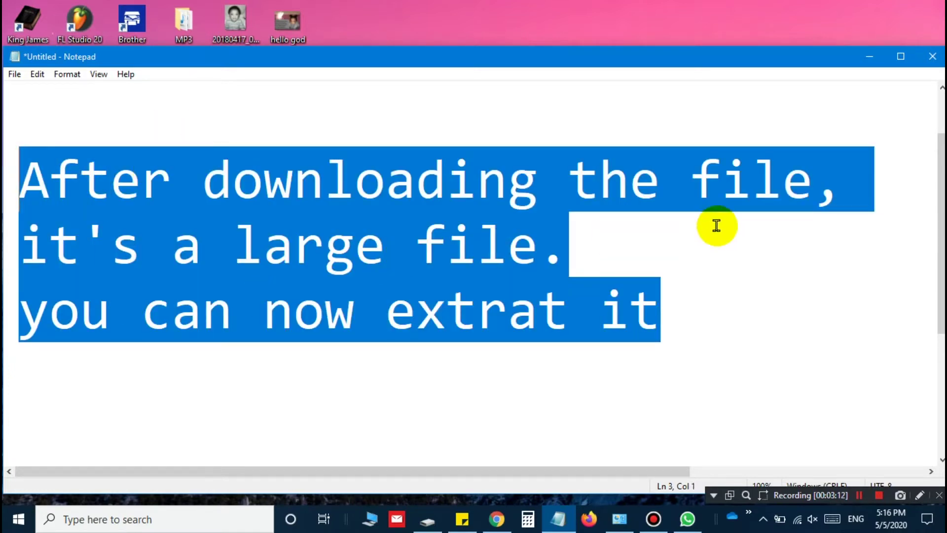
key(BackSpace)
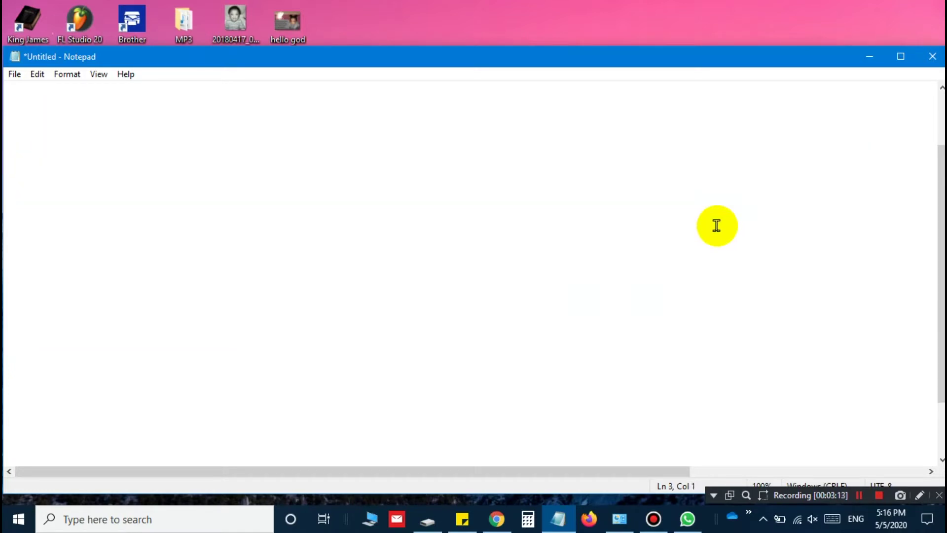
click(869, 57)
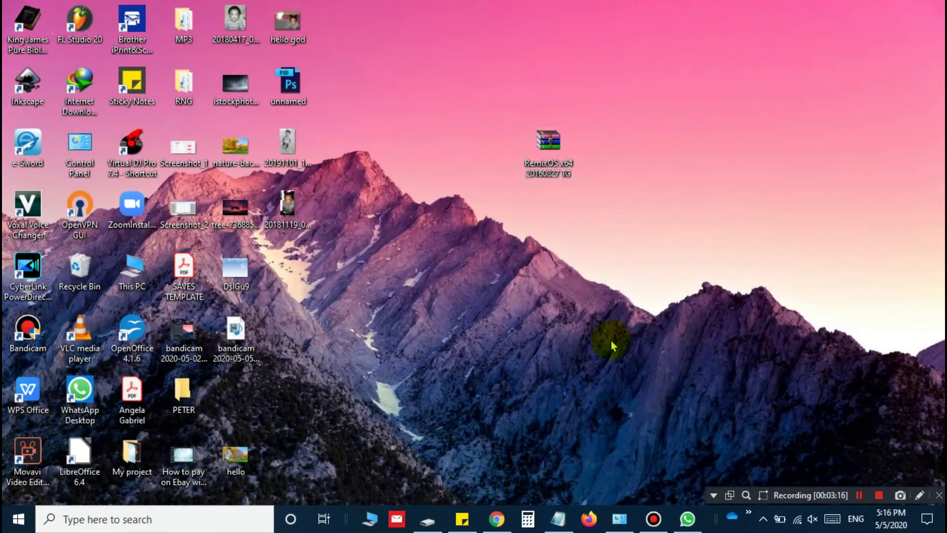
click(919, 495)
mouse_move(588, 110)
mouse_down()
mouse_move(470, 163)
mouse_move(566, 89)
mouse_move(522, 106)
mouse_up()
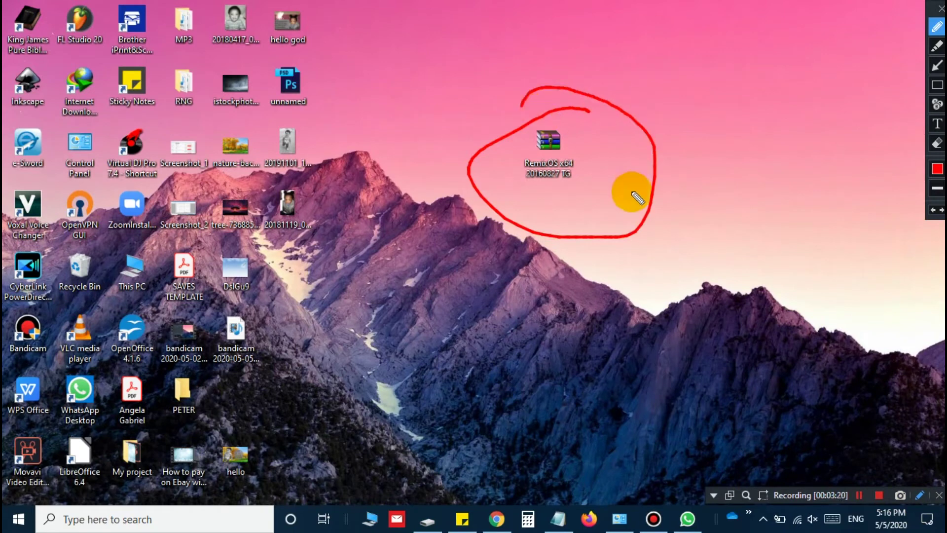
click(939, 8)
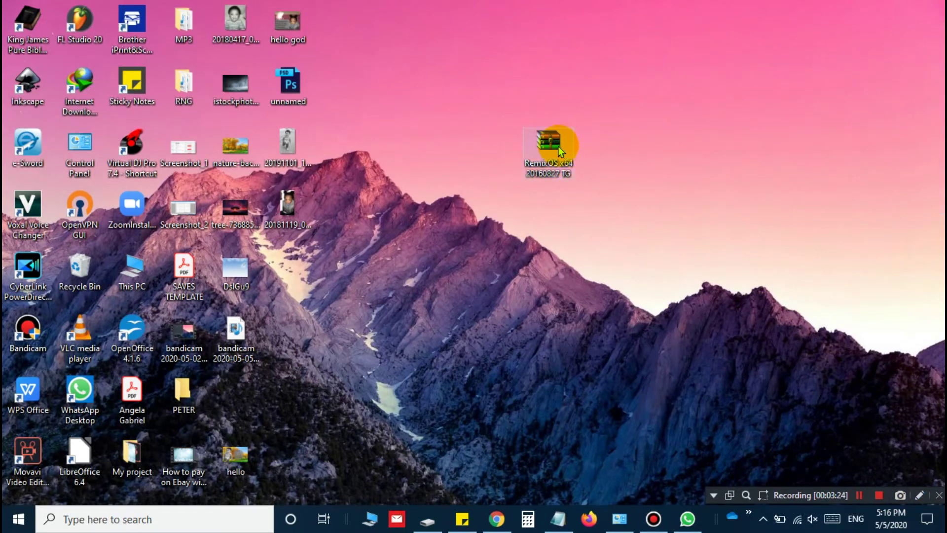
right_click(558, 146)
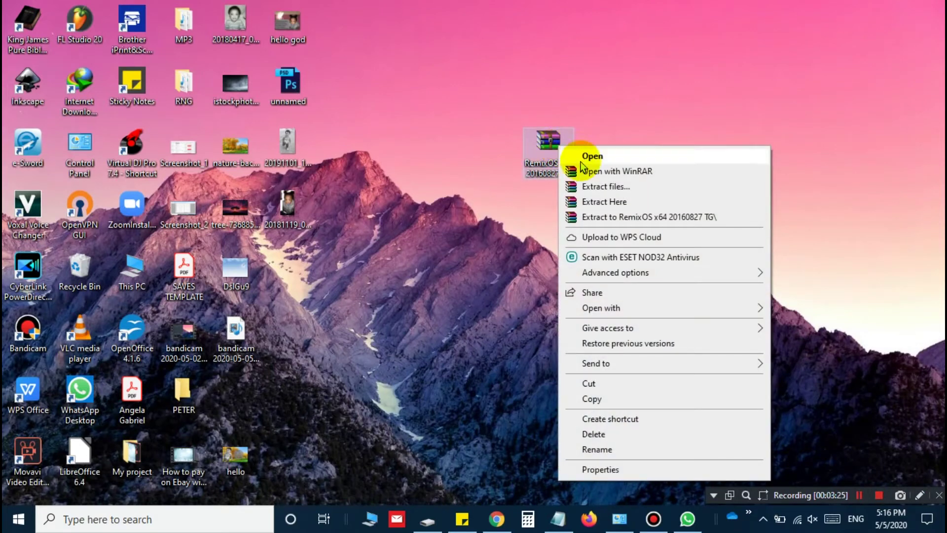
click(614, 202)
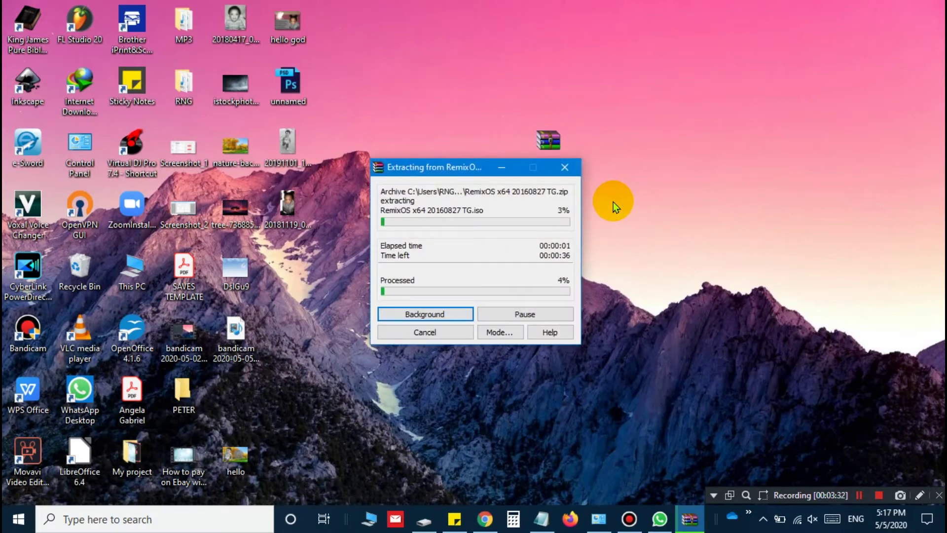
Switch to Notepad, write "wait while it extract" on the first line, and minimize the window
click(541, 527)
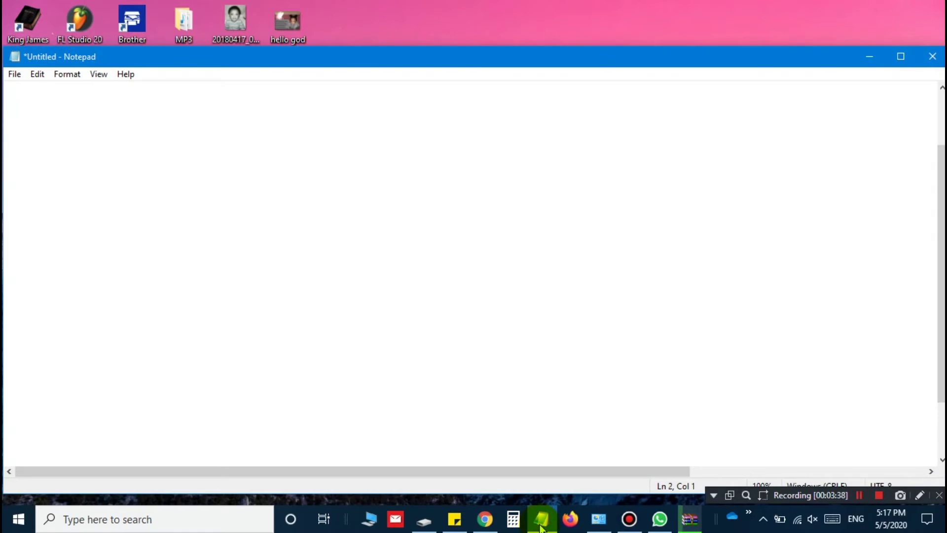
key(Up)
text(wa)
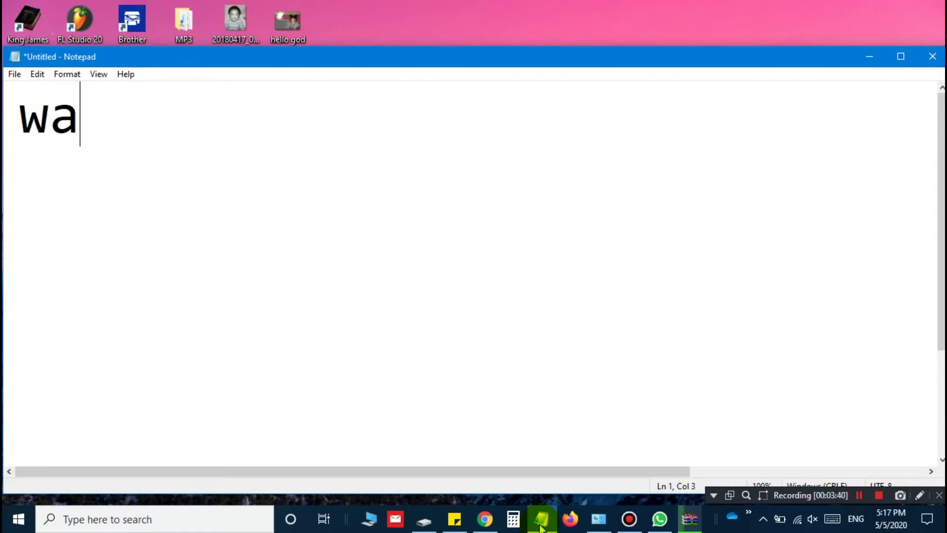
text(it whi)
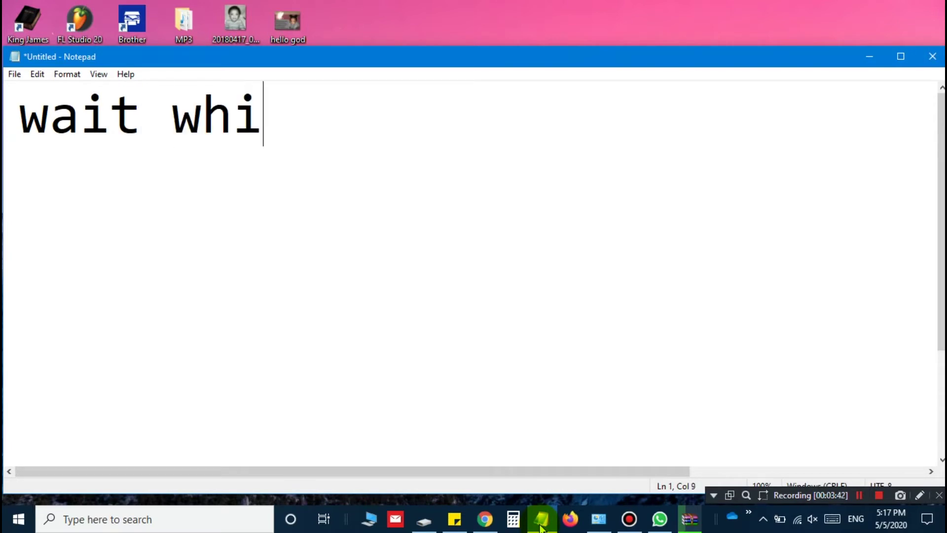
text(le it )
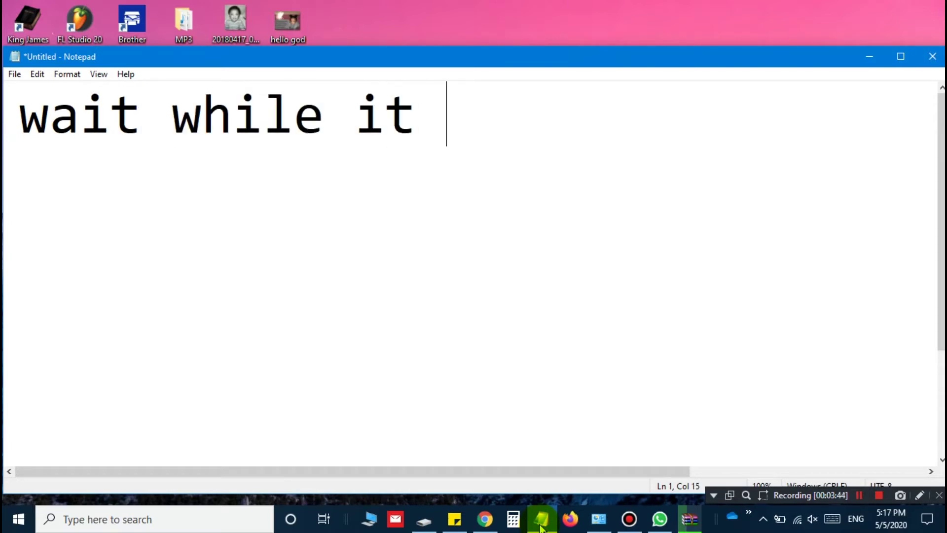
text(extra)
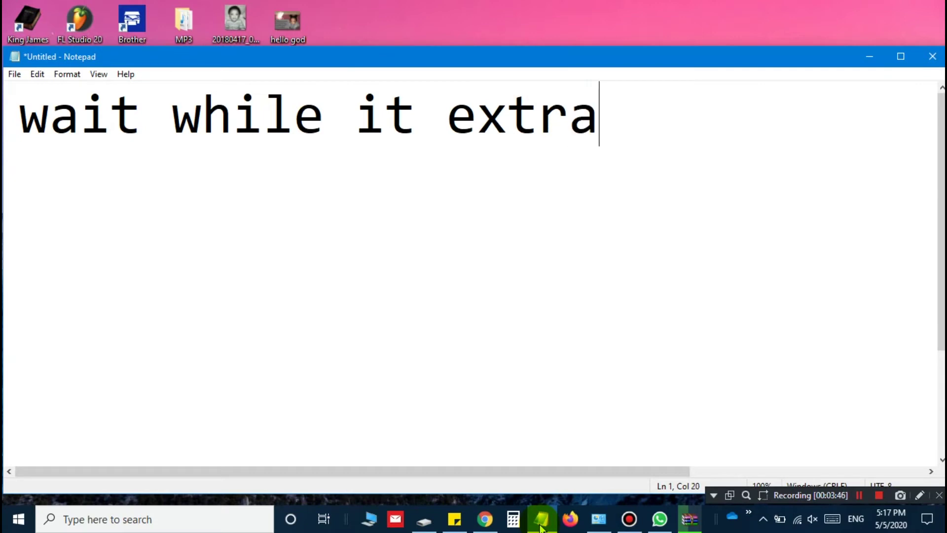
text(t)
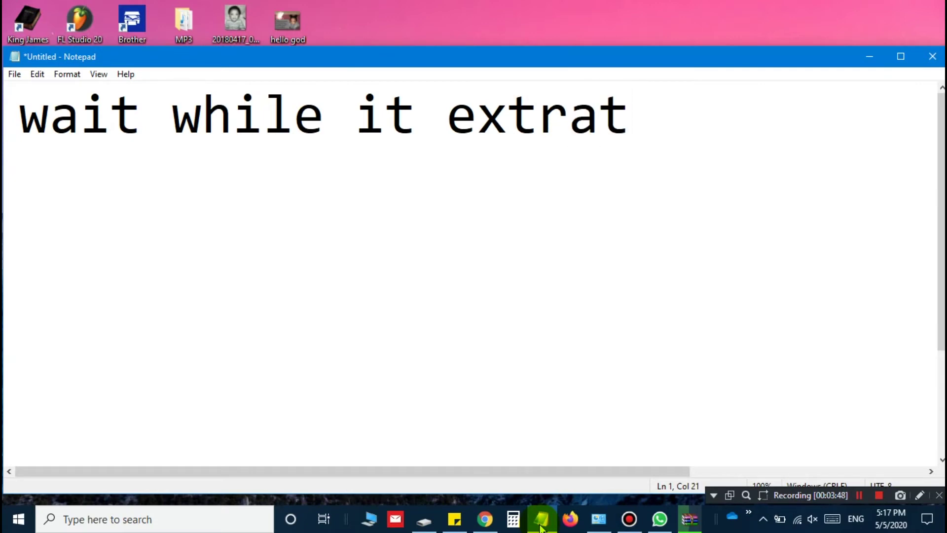
text(c)
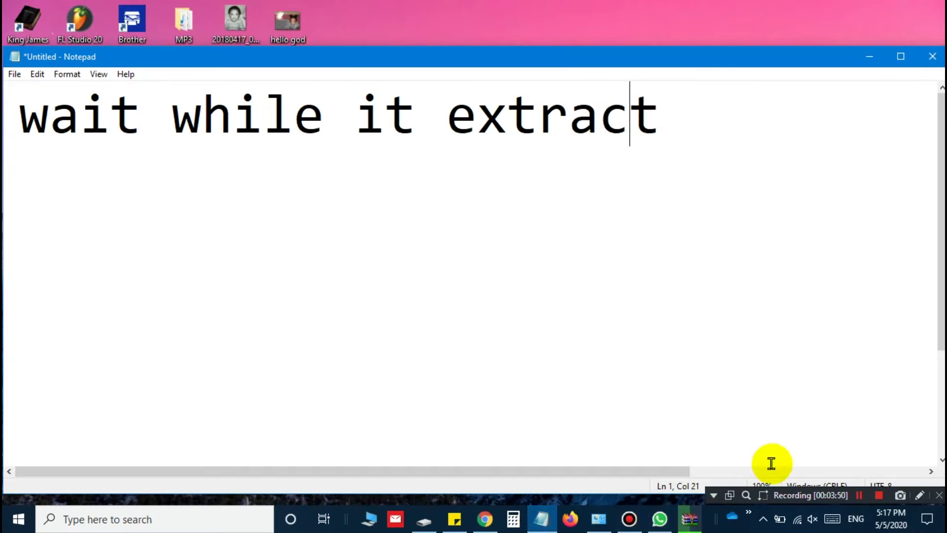
click(868, 57)
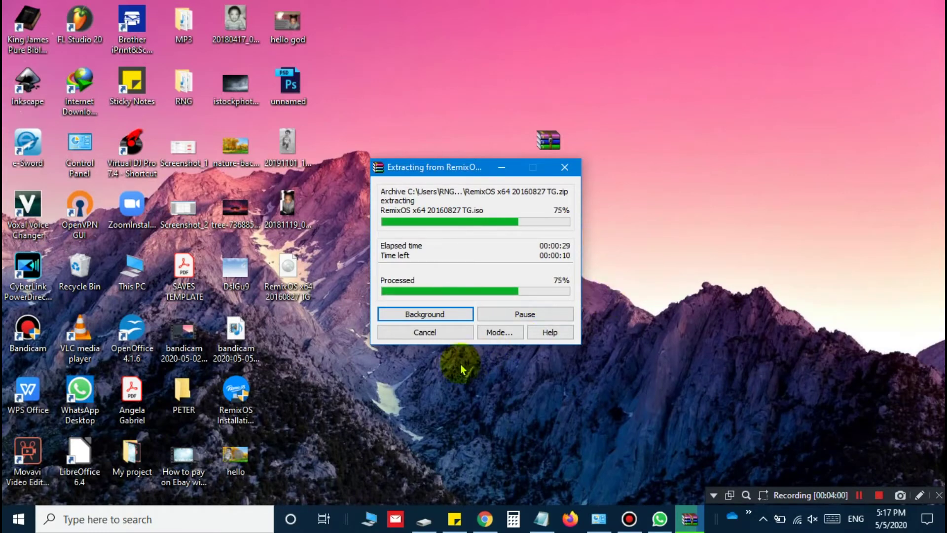
Sketch a freehand red outline on the empty desktop beside the extraction window, and leave drawing mode
click(919, 496)
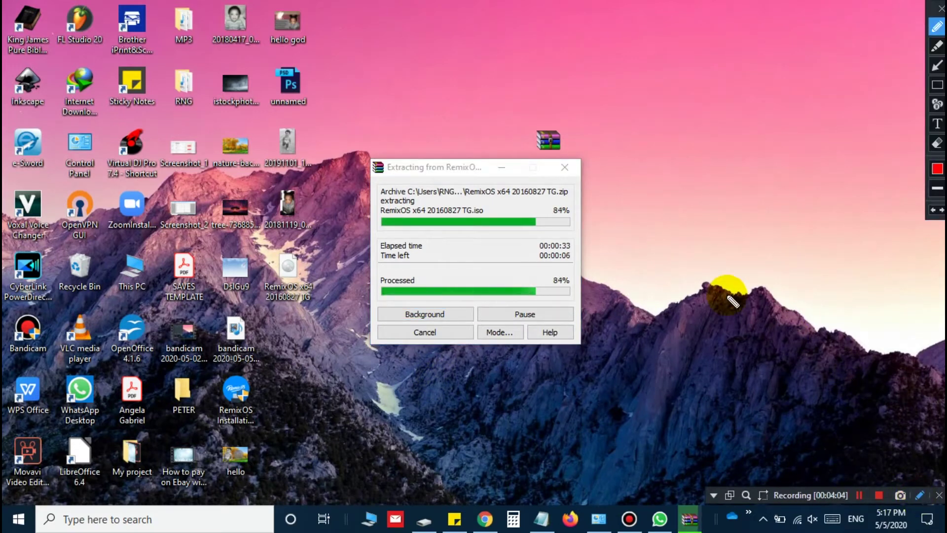
mouse_move(667, 200)
mouse_down()
mouse_move(703, 154)
mouse_move(743, 184)
mouse_move(735, 202)
mouse_move(651, 224)
mouse_move(646, 236)
mouse_up()
mouse_move(667, 197)
mouse_down()
mouse_move(632, 227)
mouse_move(631, 255)
mouse_move(650, 242)
mouse_move(725, 271)
mouse_up()
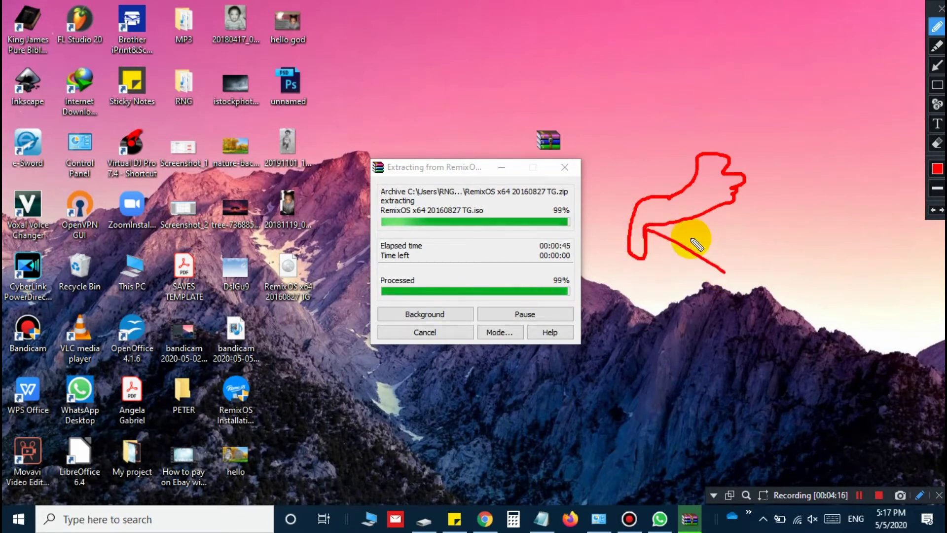
mouse_move(735, 205)
mouse_down()
mouse_move(731, 224)
mouse_move(755, 259)
mouse_move(728, 275)
mouse_up()
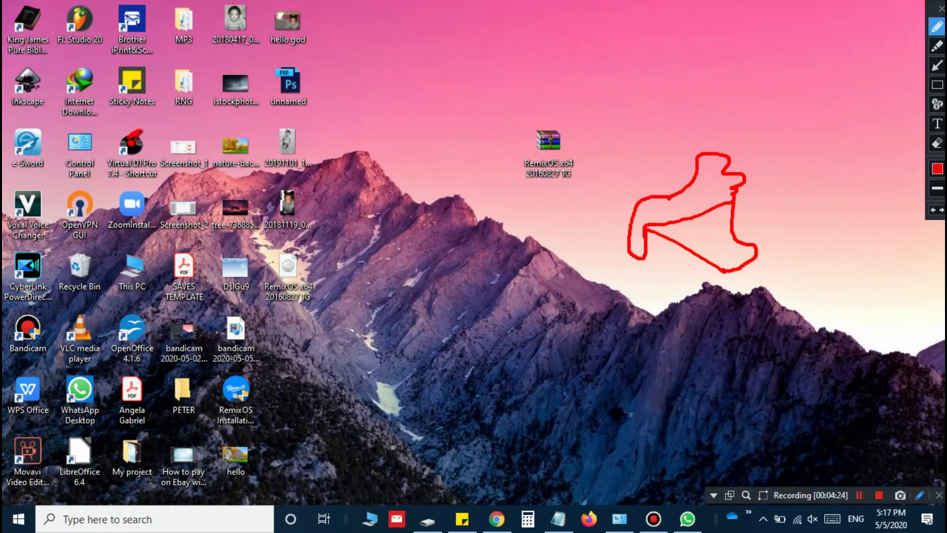
click(941, 8)
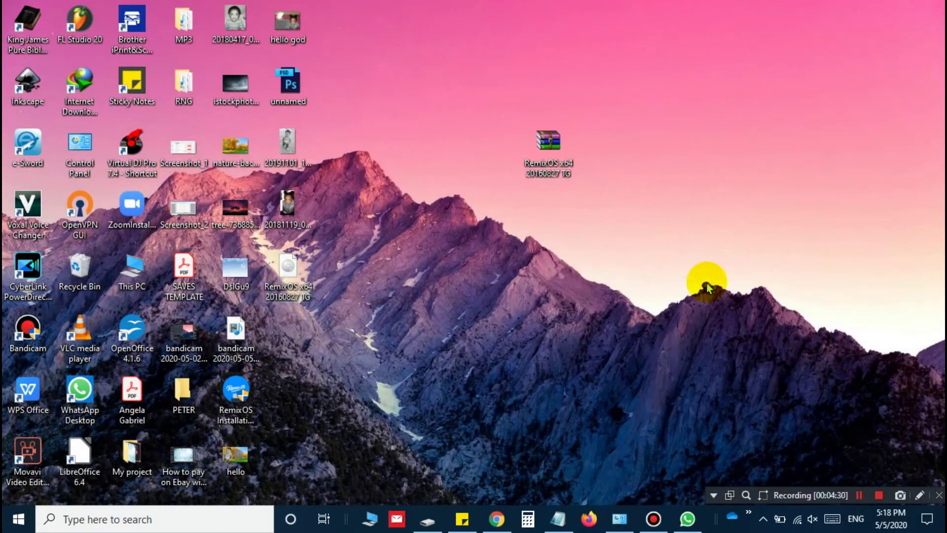
click(919, 495)
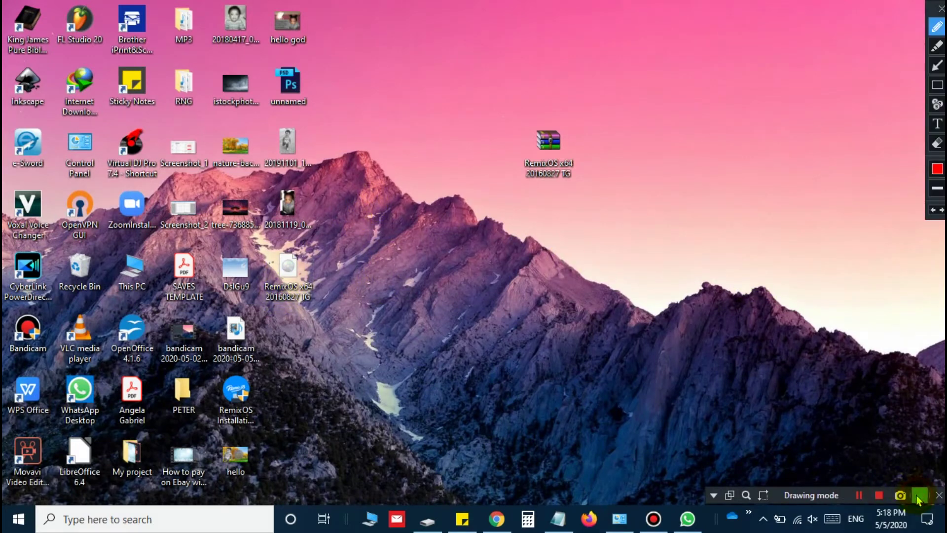
mouse_move(306, 240)
mouse_down()
mouse_move(285, 237)
mouse_move(266, 262)
mouse_move(262, 289)
mouse_move(323, 306)
mouse_move(316, 230)
mouse_move(299, 245)
mouse_up()
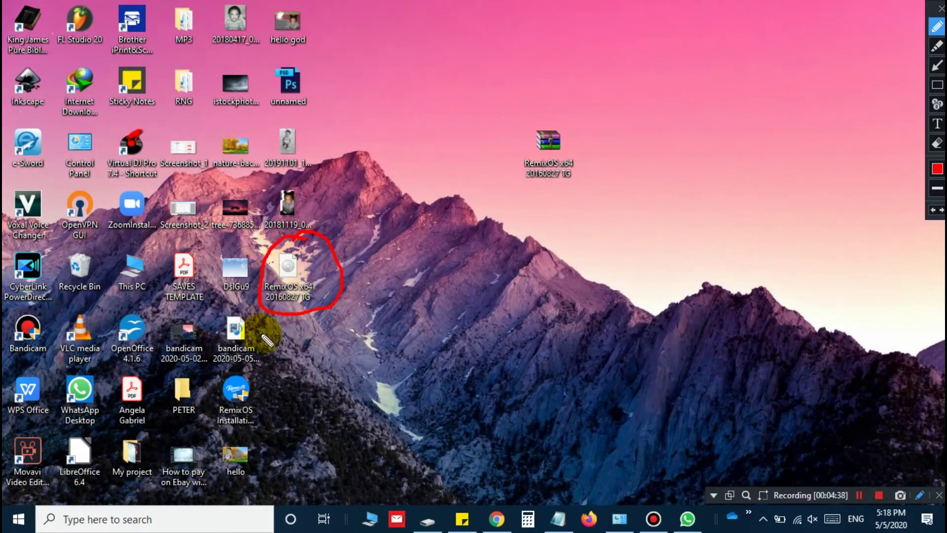
click(258, 374)
mouse_move(259, 373)
mouse_down()
mouse_move(213, 382)
mouse_move(209, 428)
mouse_move(275, 416)
mouse_move(259, 375)
mouse_up()
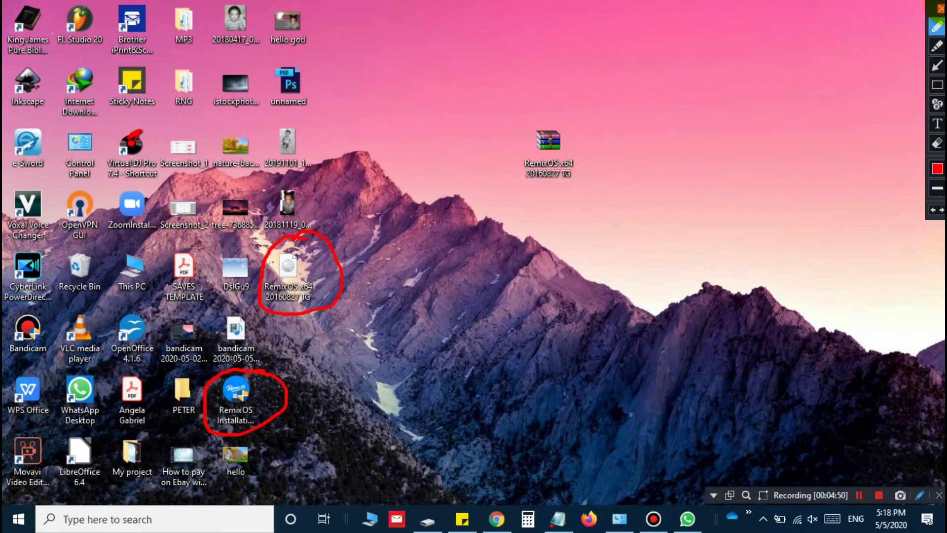
click(940, 8)
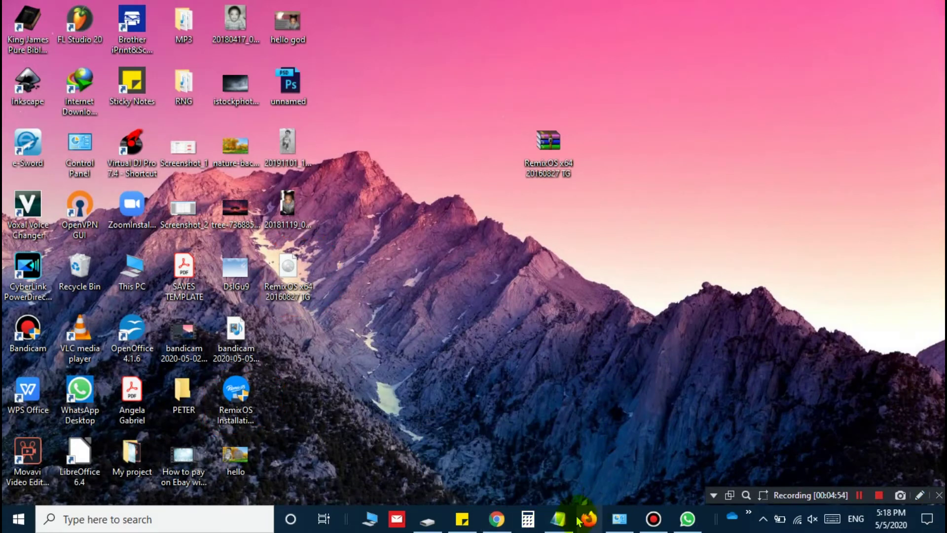
Switch to Notepad and delete the "wait while it extract" line
mouse_move(560, 517)
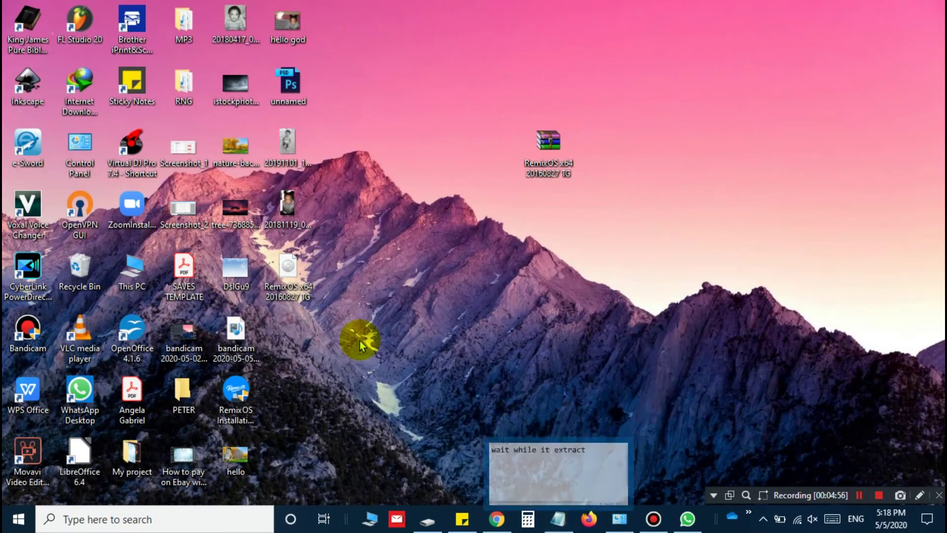
click(558, 518)
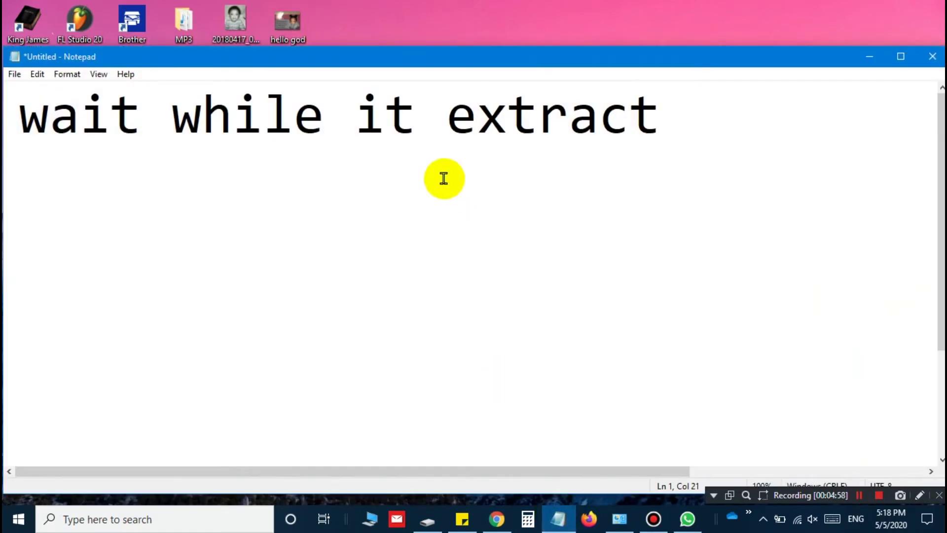
click(672, 122)
key(Return)
drag(3, 146, 9, 120)
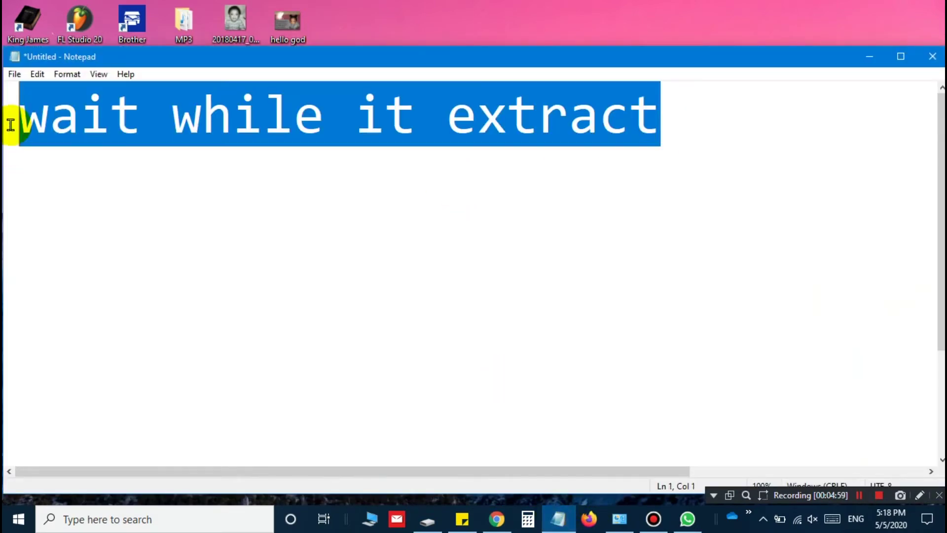
key(BackSpace)
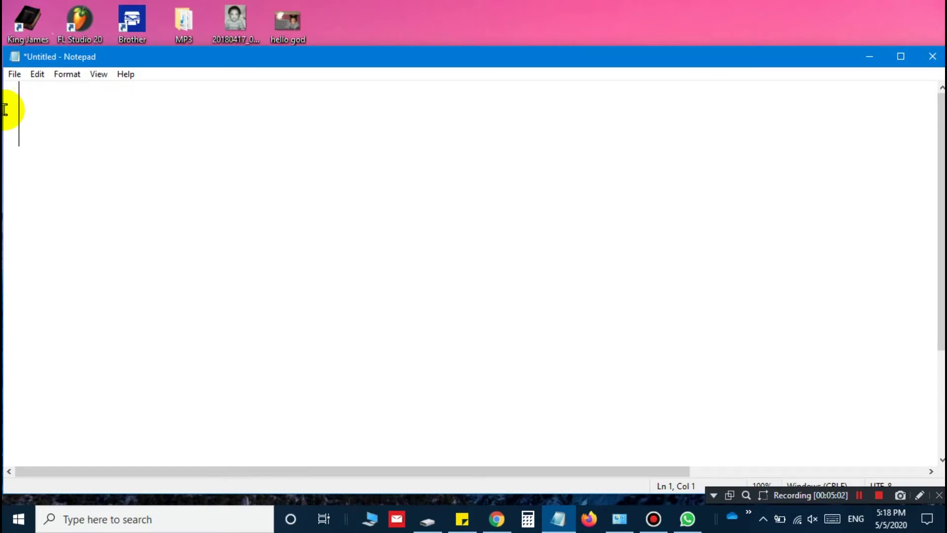
Narrow the Notepad window to uncover the desktop icons, and write "you can now run" on the first line
drag(4, 109, 380, 81)
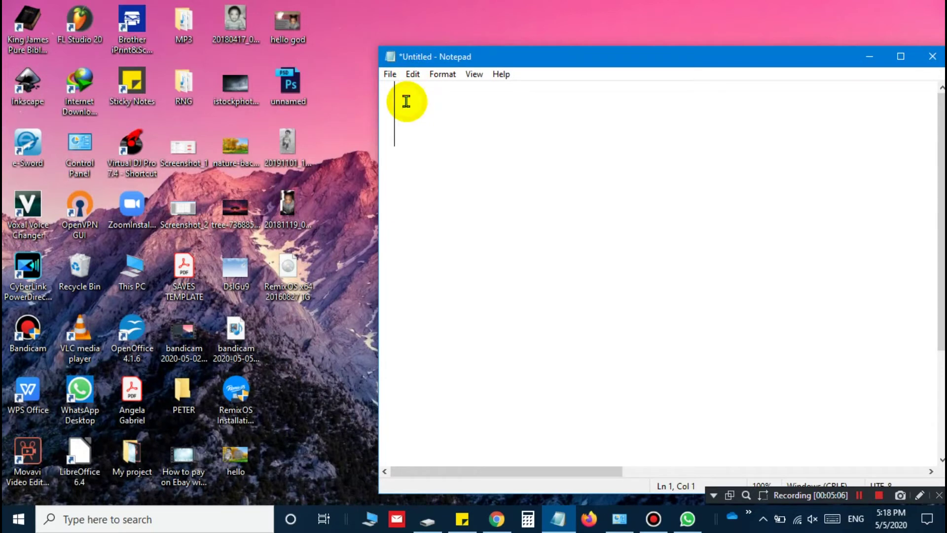
text(y)
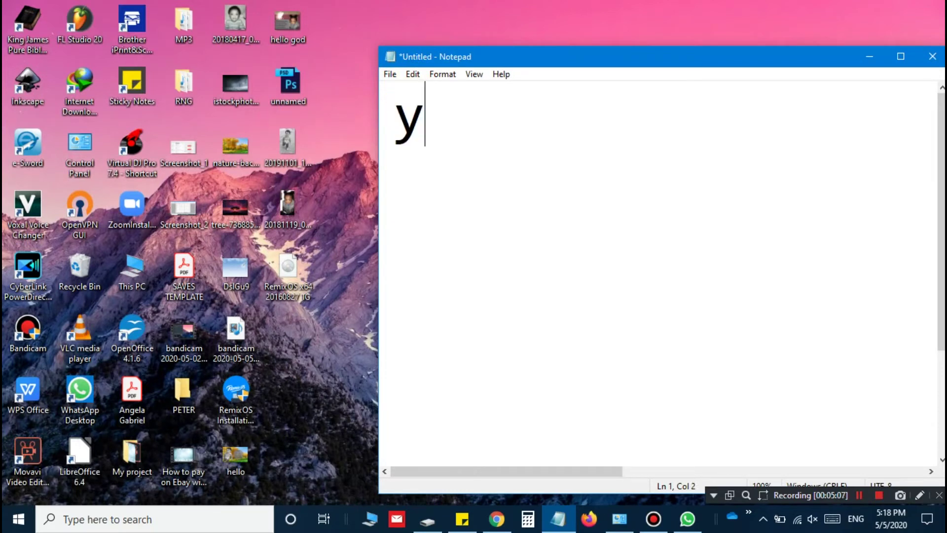
text(ou ca)
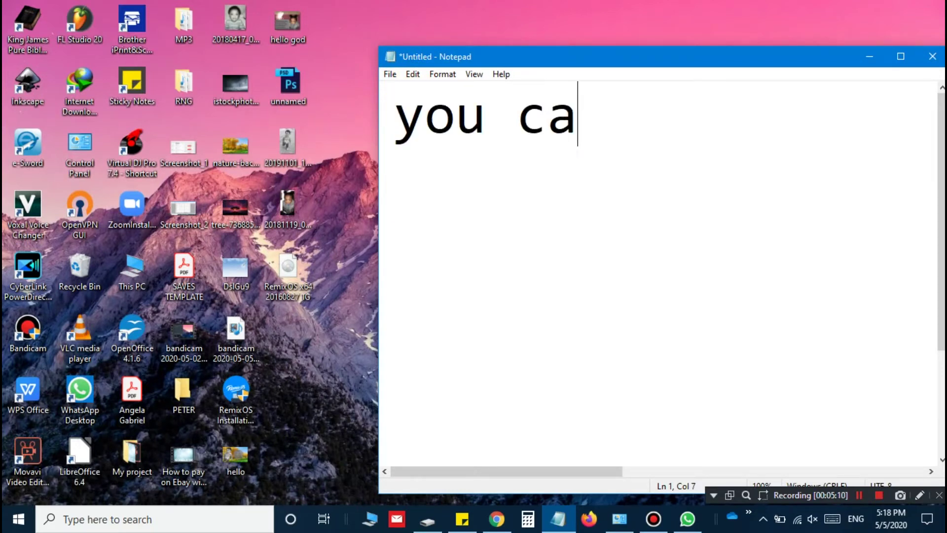
text(n no)
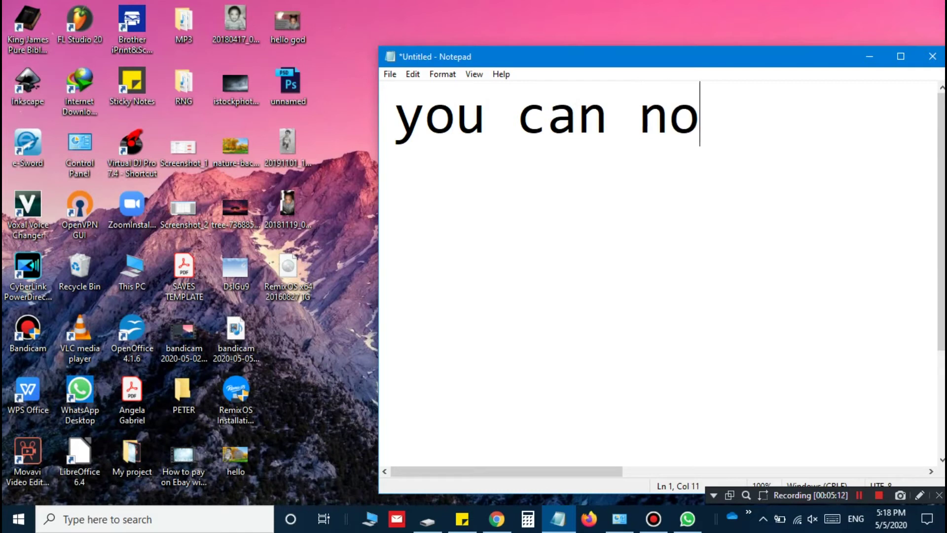
text(w run)
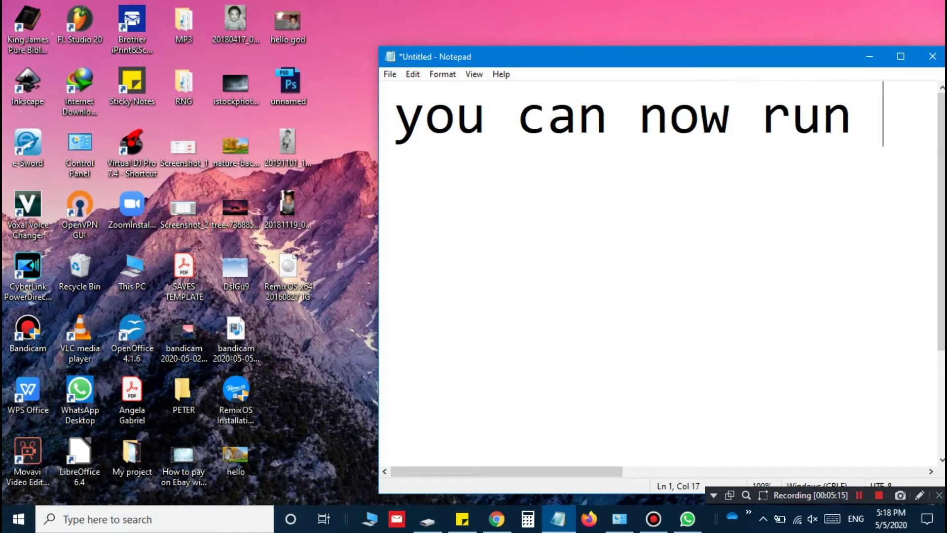
key(Return)
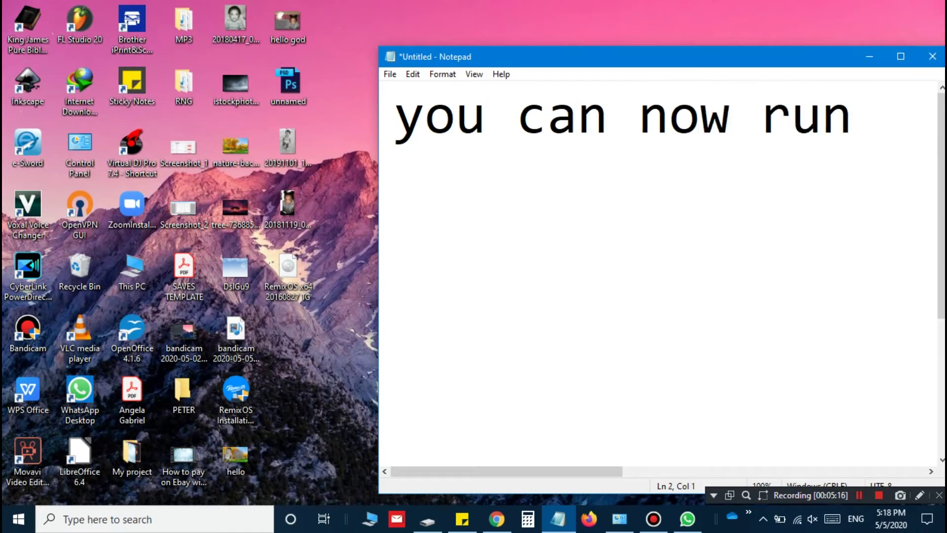
Continue the note with "the Remix install" and "ation" on the next two lines, and minimize Notepad
text(the)
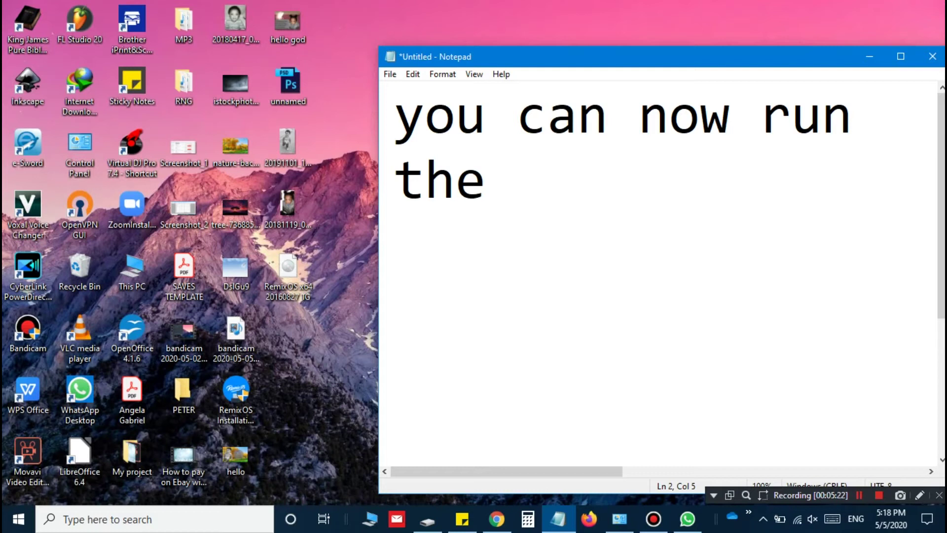
text(Remi)
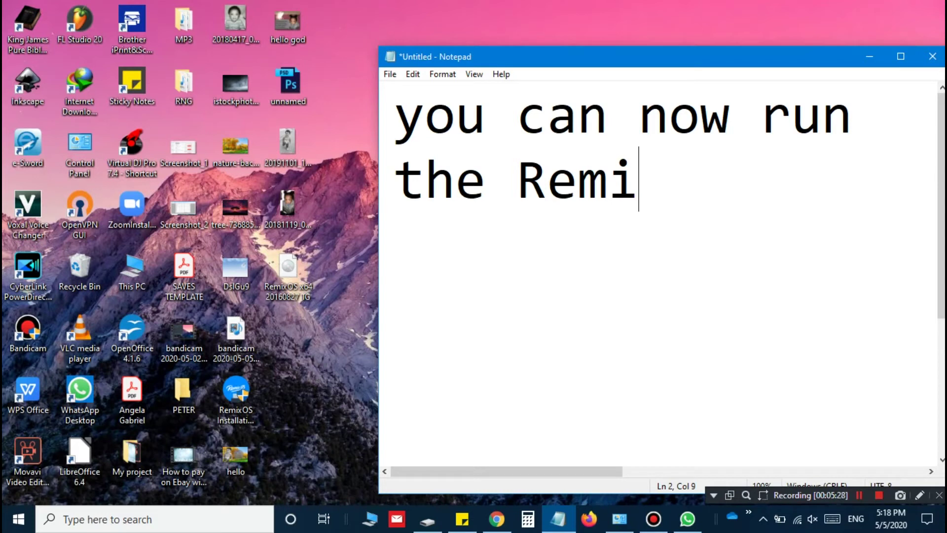
text(x inst)
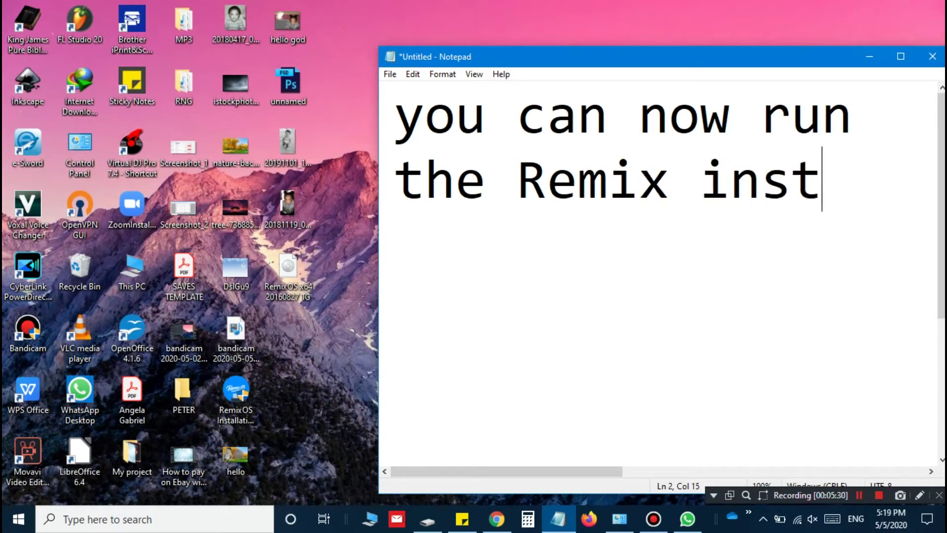
text(a)
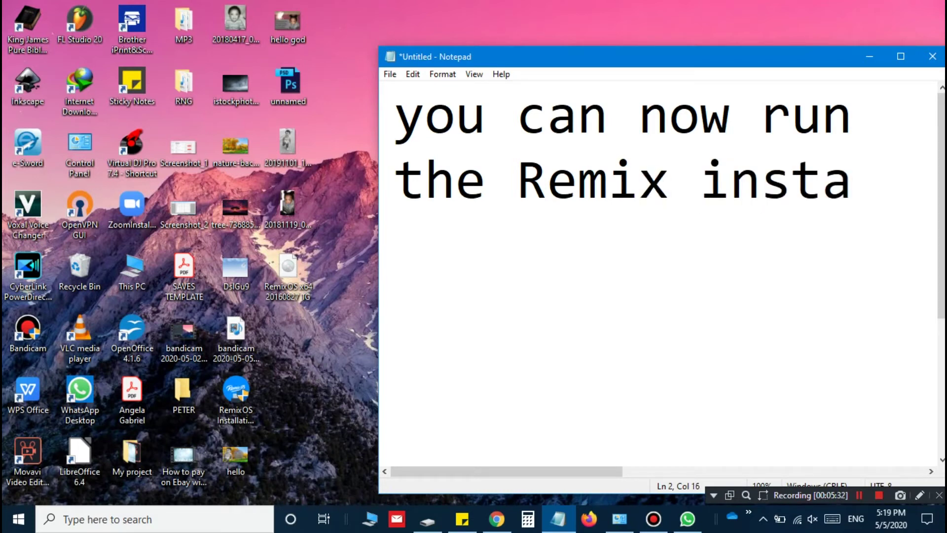
text(ll)
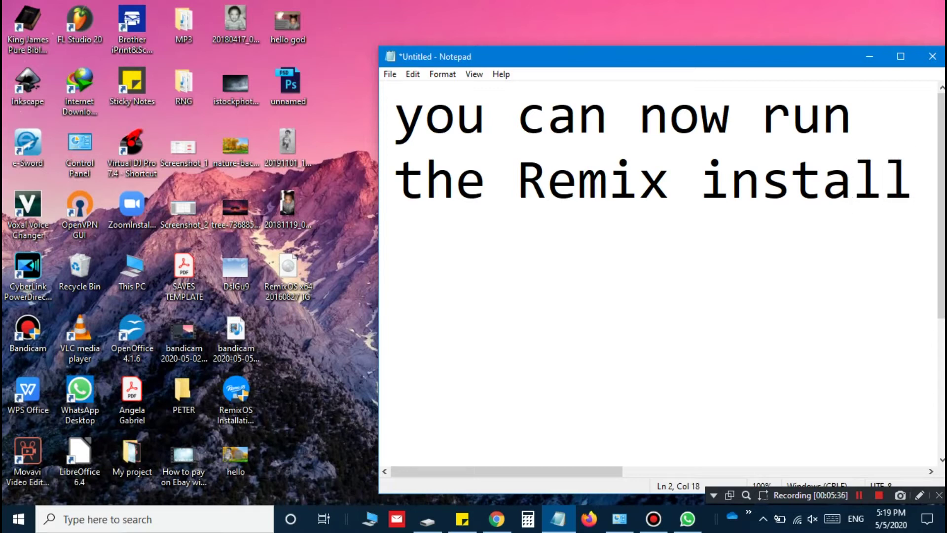
key(Return)
text(ation)
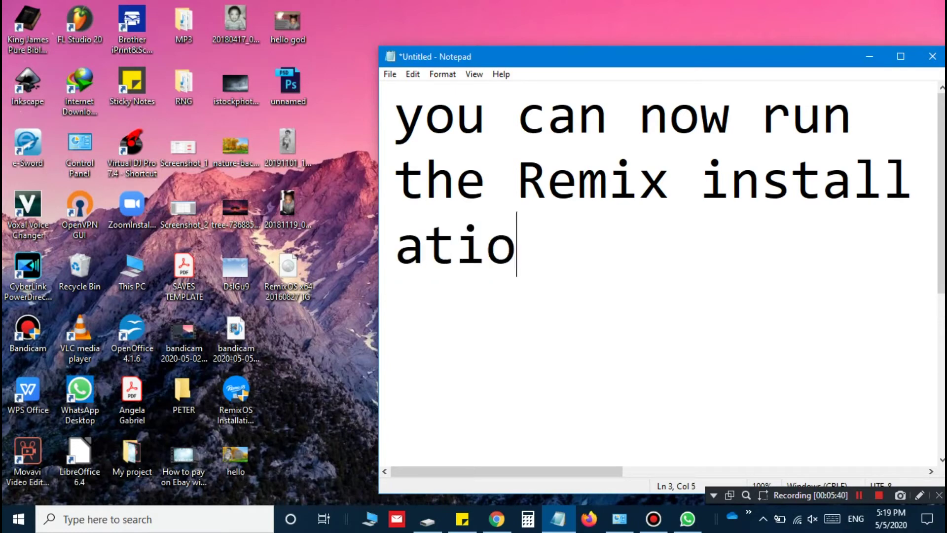
click(869, 58)
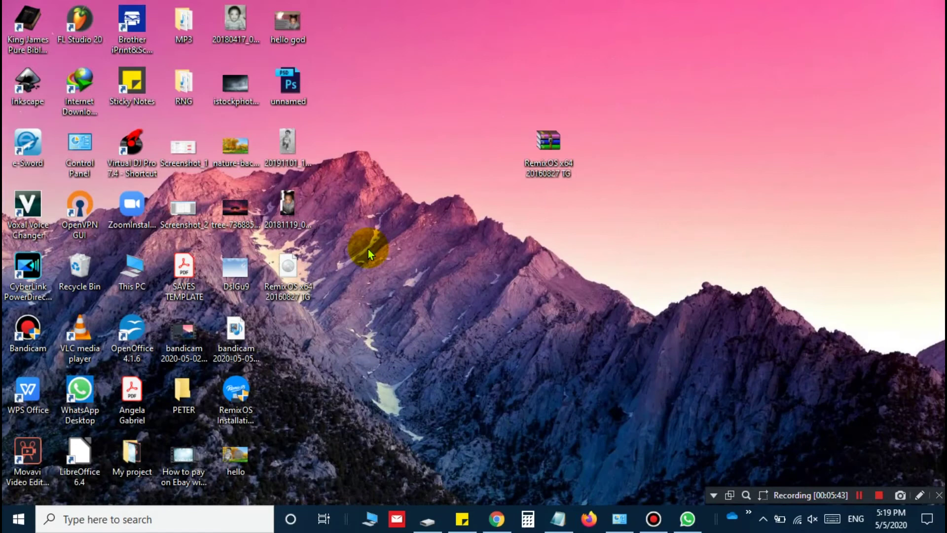
Launch the RemixOS Installation Tool from the desktop and move its window away from the desktop icons
double_click(234, 397)
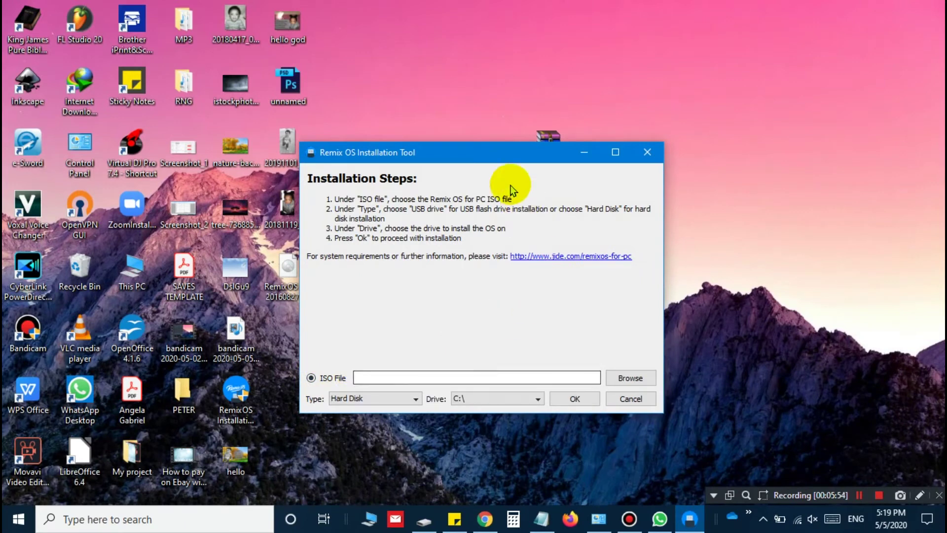
drag(483, 165, 661, 130)
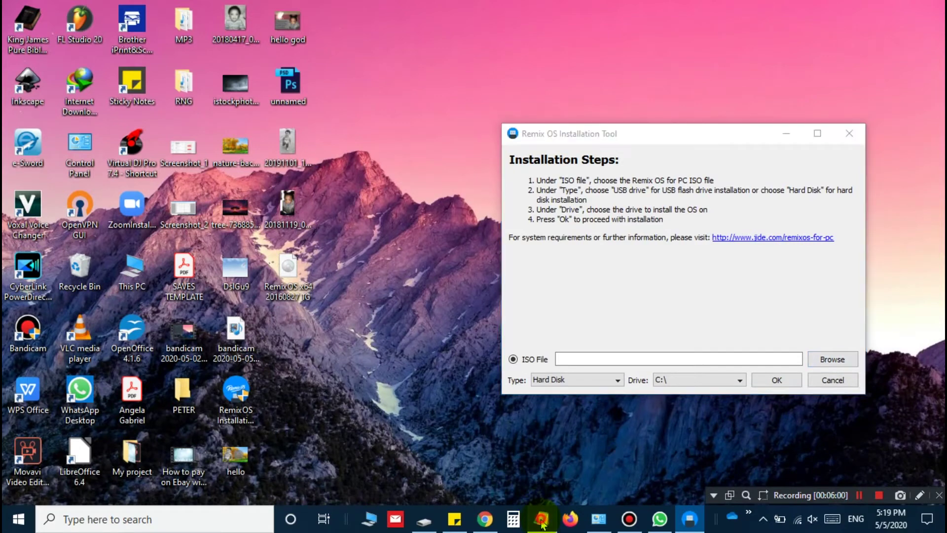
Switch to Notepad and replace the whole note with "we are goin to"
click(541, 518)
drag(594, 316, 389, 120)
key(BackSpace)
text(we )
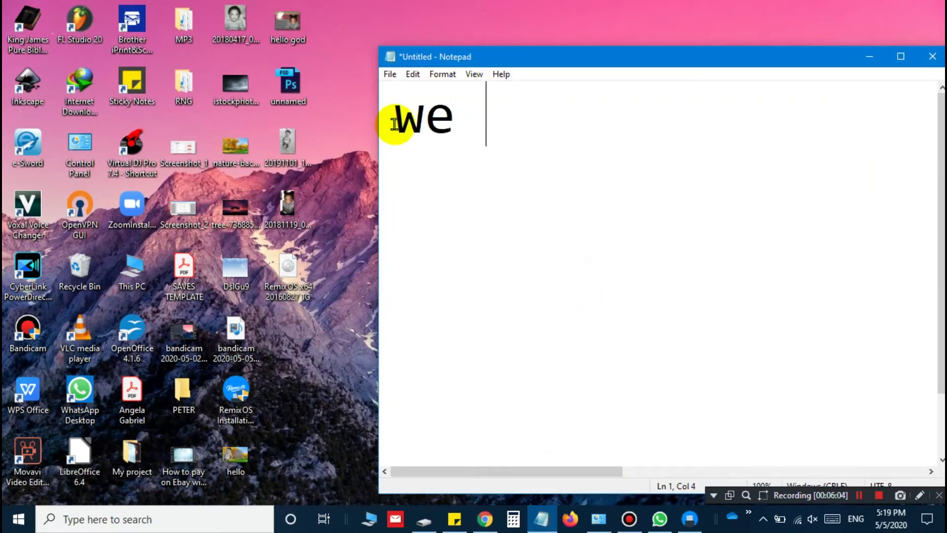
text(are go)
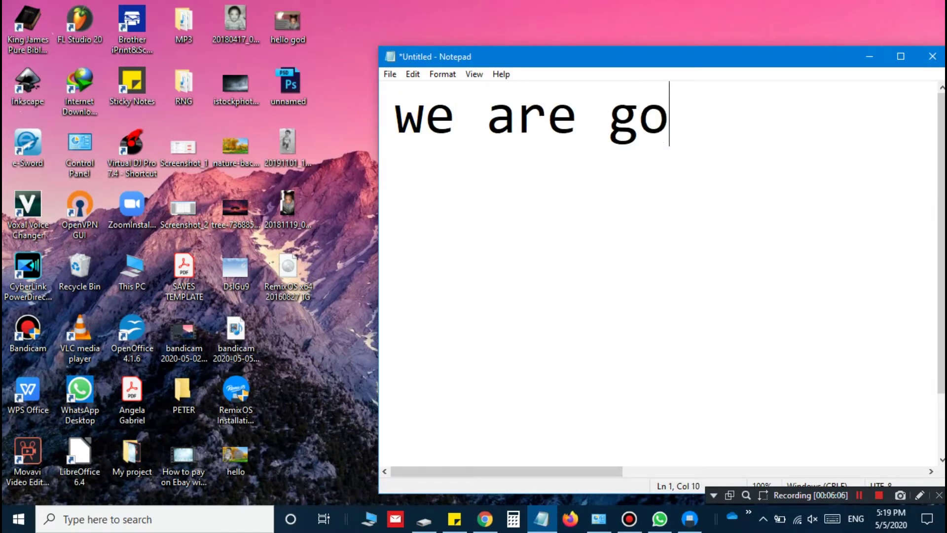
text(in to)
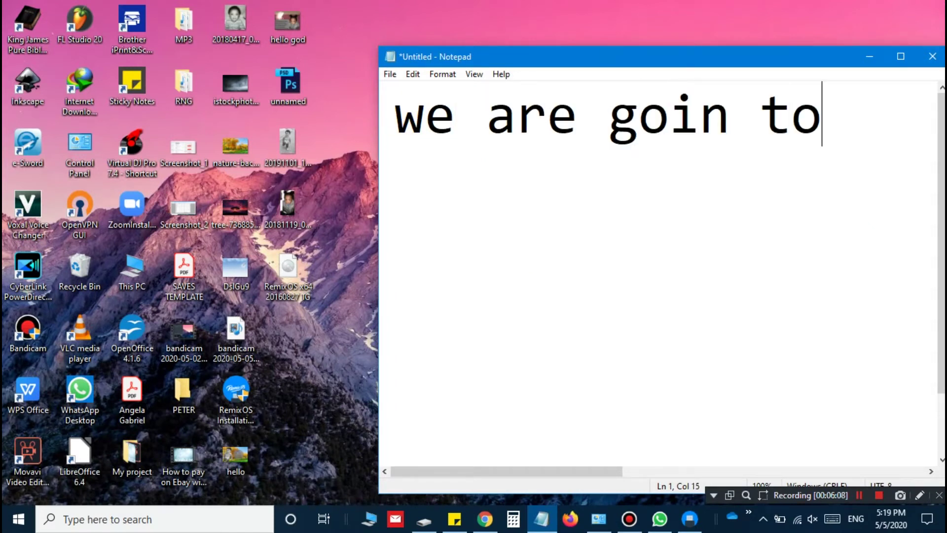
Add "browse and open" and "the second file" on the next two lines of the note, and minimize Notepad
key(Return)
text(bro)
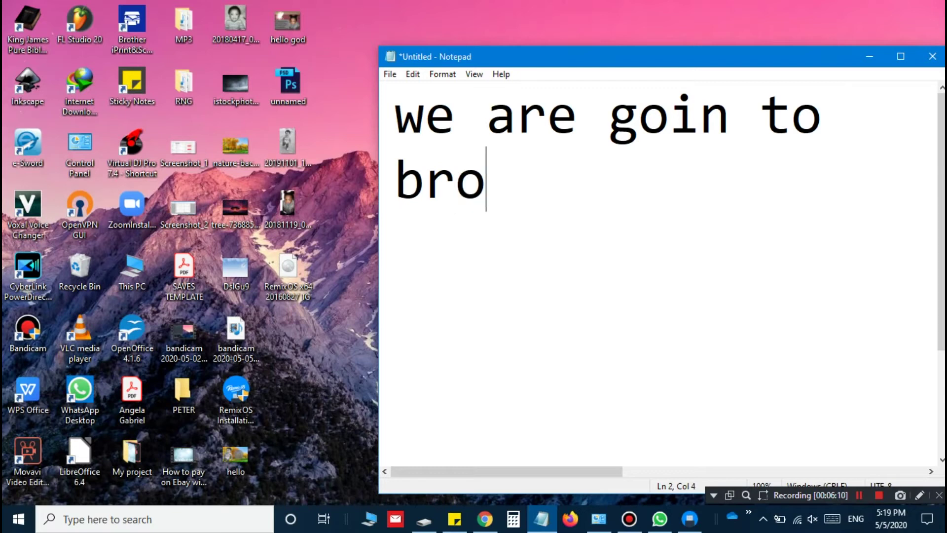
text(wser)
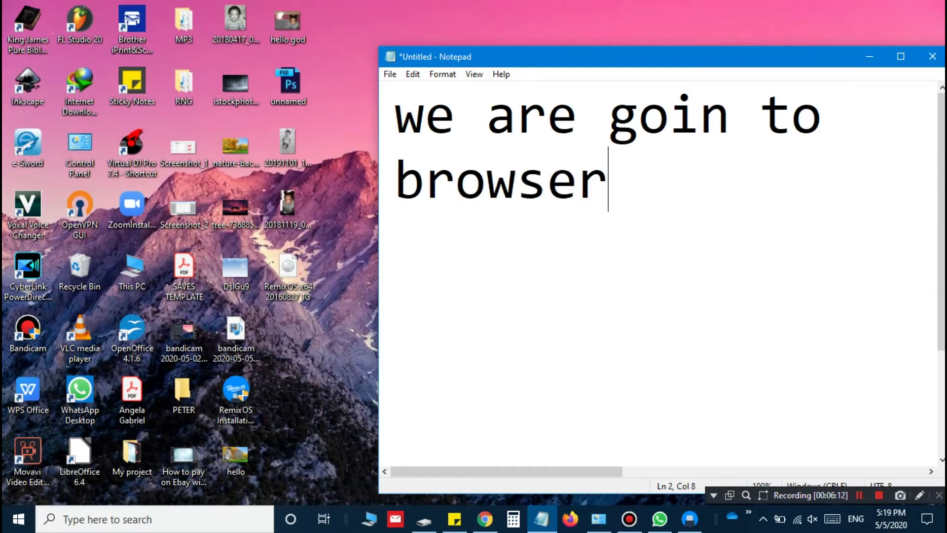
key(BackSpace)
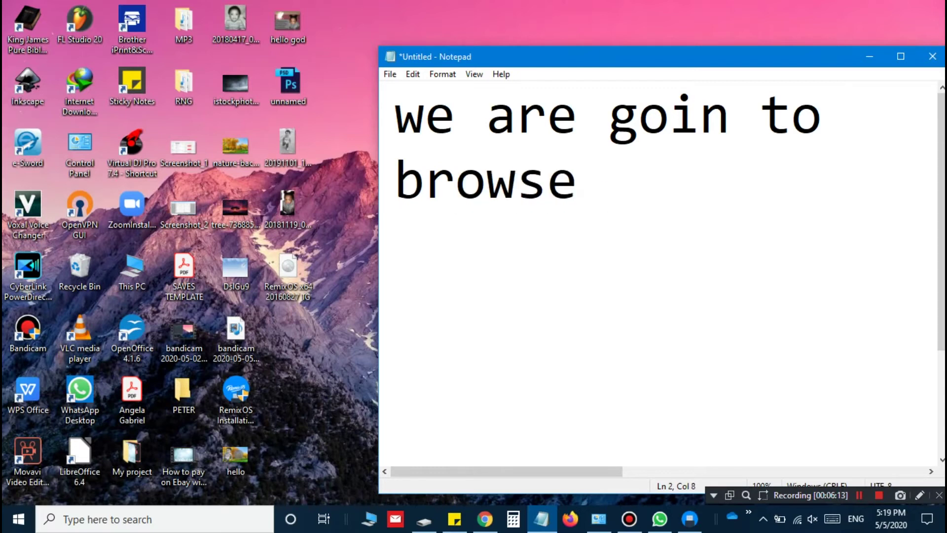
text(and in)
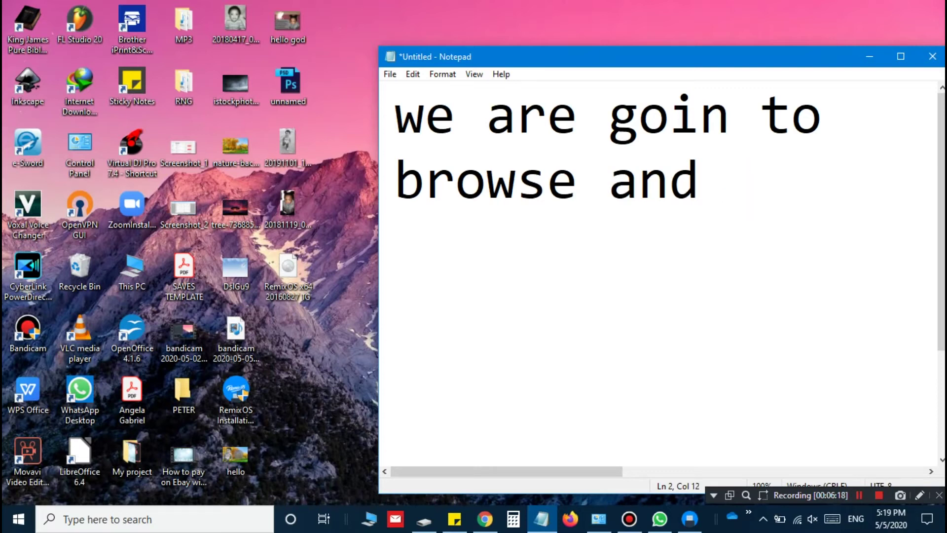
text(open)
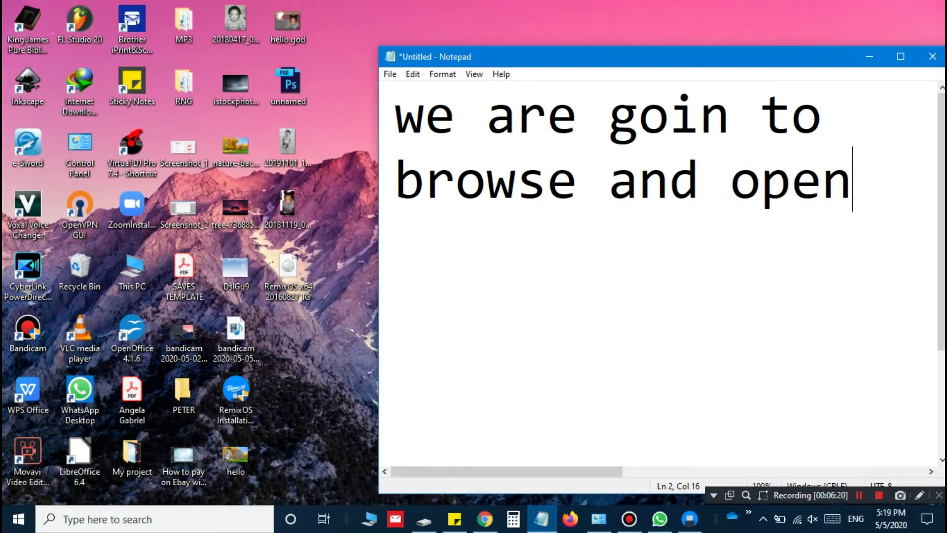
key(Return)
text(the )
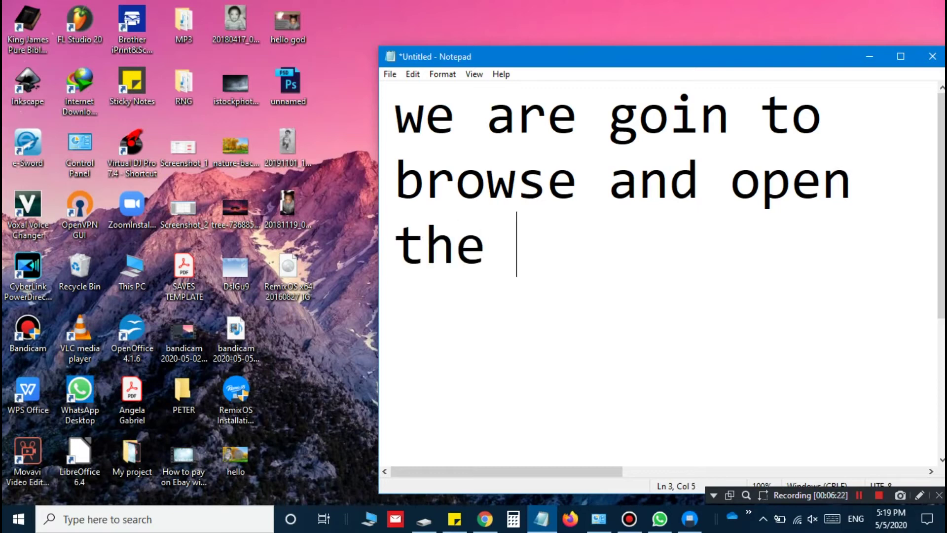
text(secon)
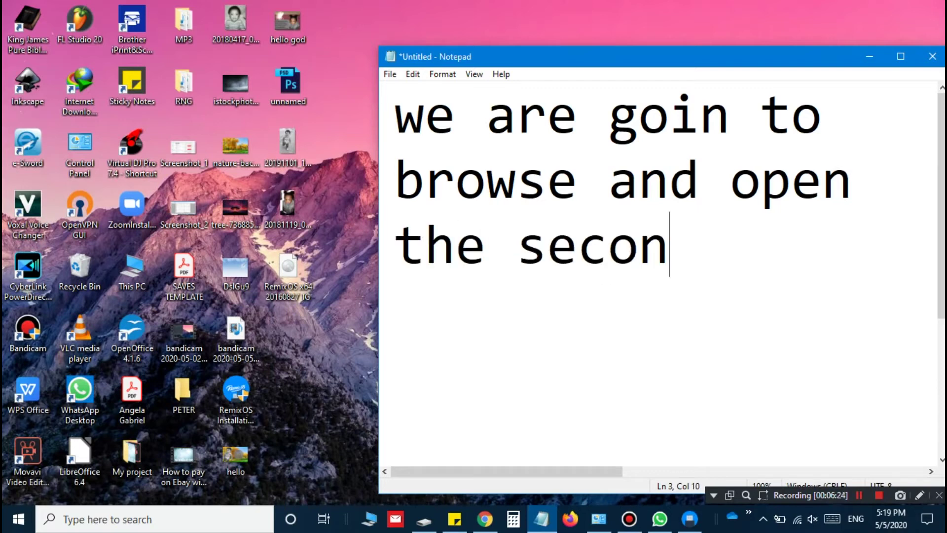
text(d file)
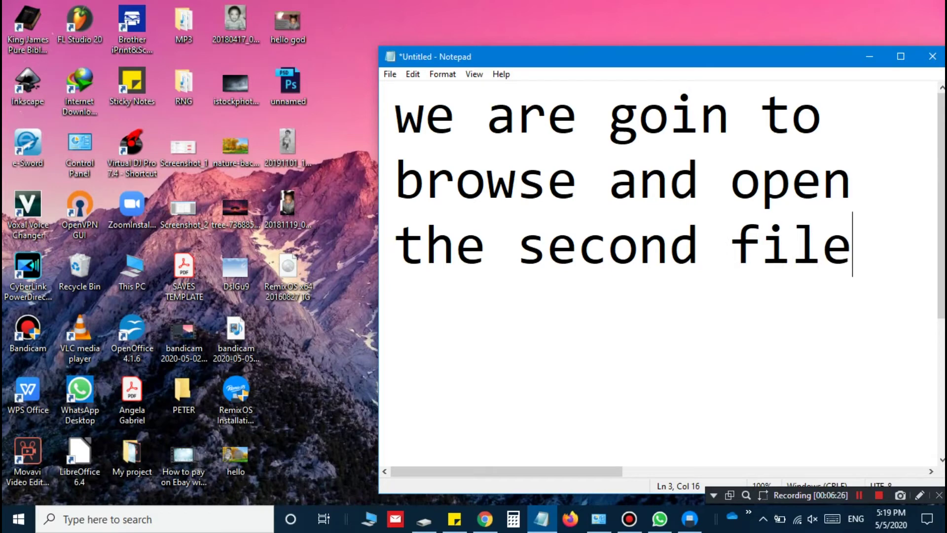
click(869, 58)
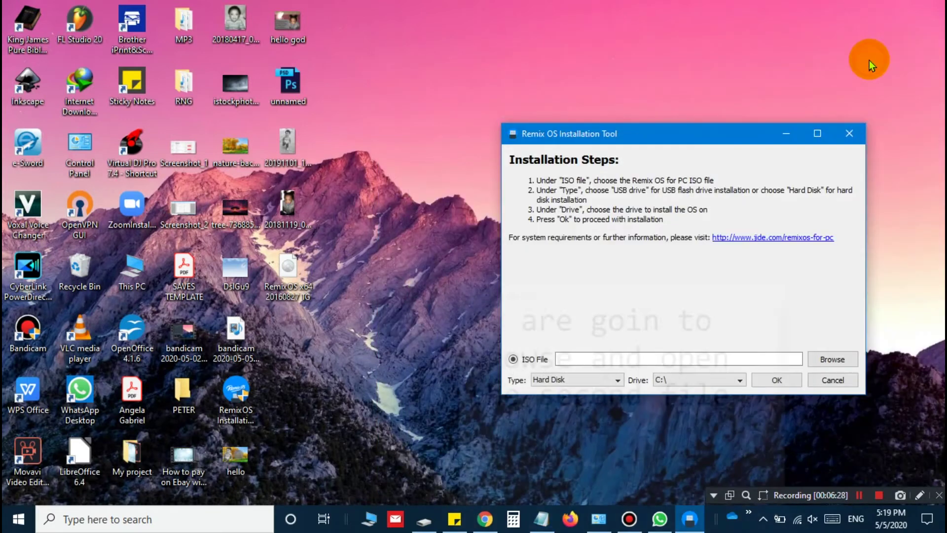
click(831, 361)
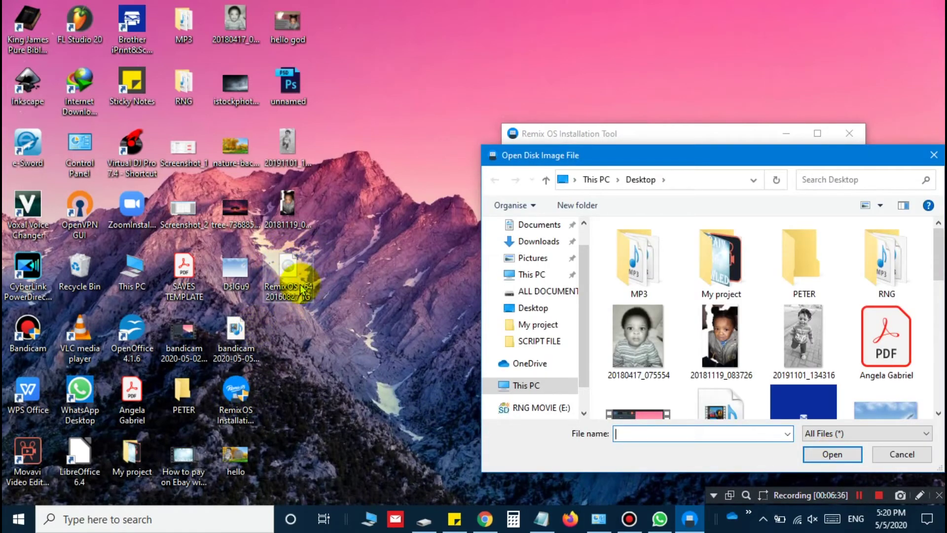
click(920, 496)
mouse_move(313, 249)
mouse_down()
mouse_move(269, 246)
mouse_move(243, 296)
mouse_move(317, 299)
mouse_move(305, 239)
mouse_up()
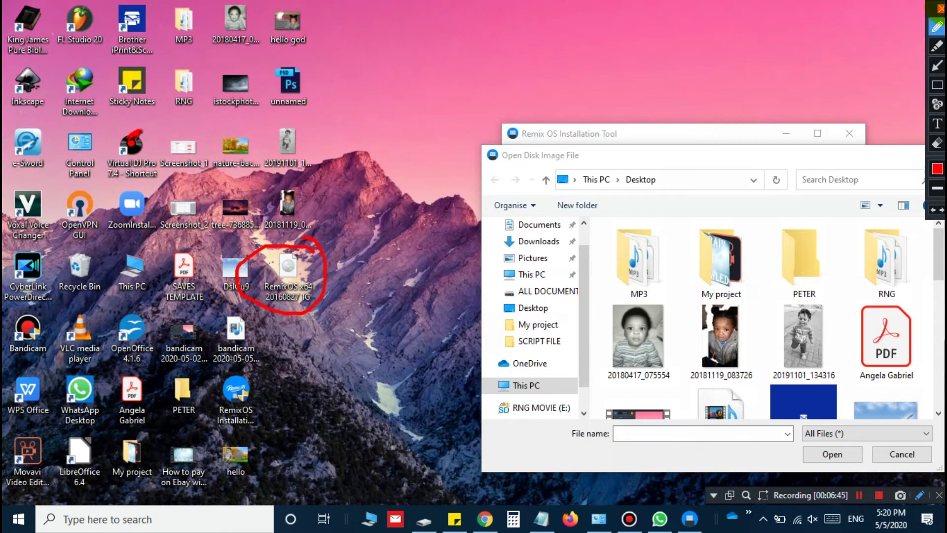
click(940, 8)
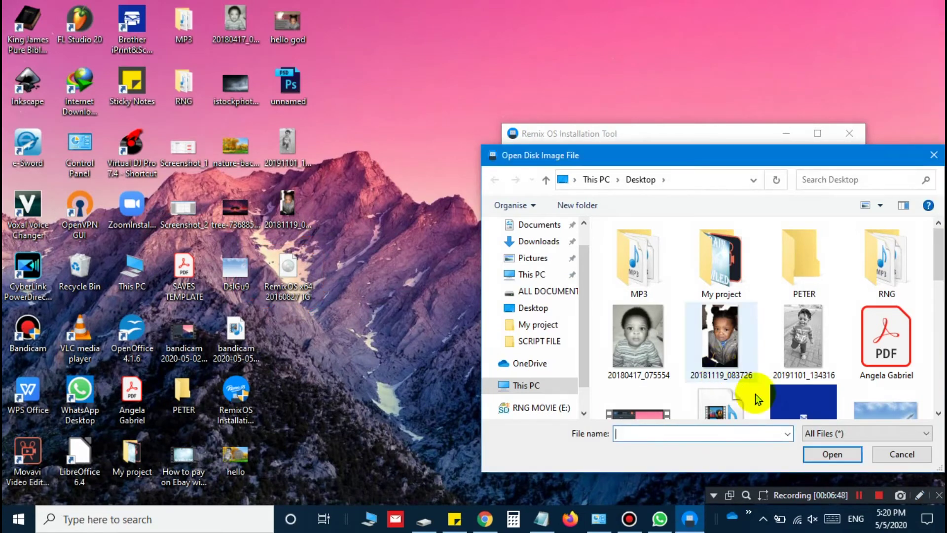
scroll(939, 316, down, 5)
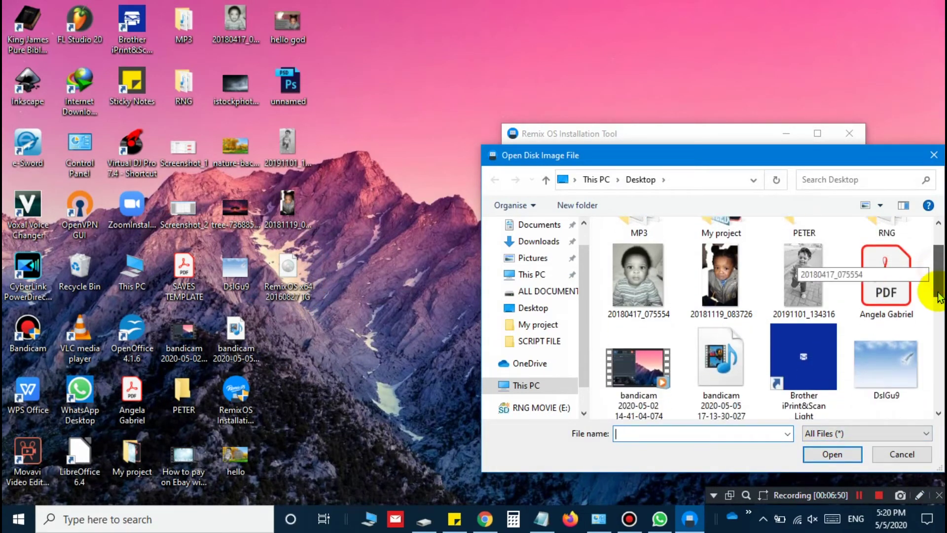
scroll(939, 328, down, 2)
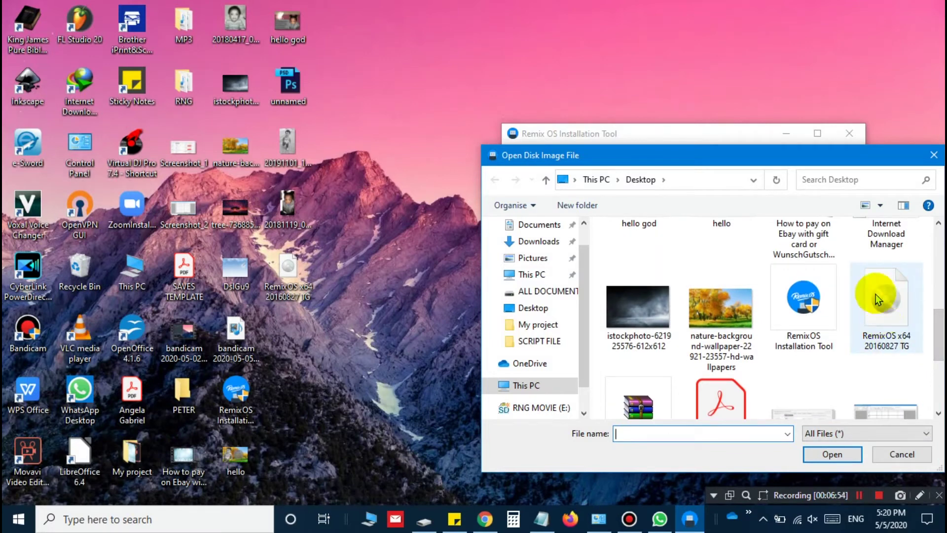
click(872, 320)
click(833, 453)
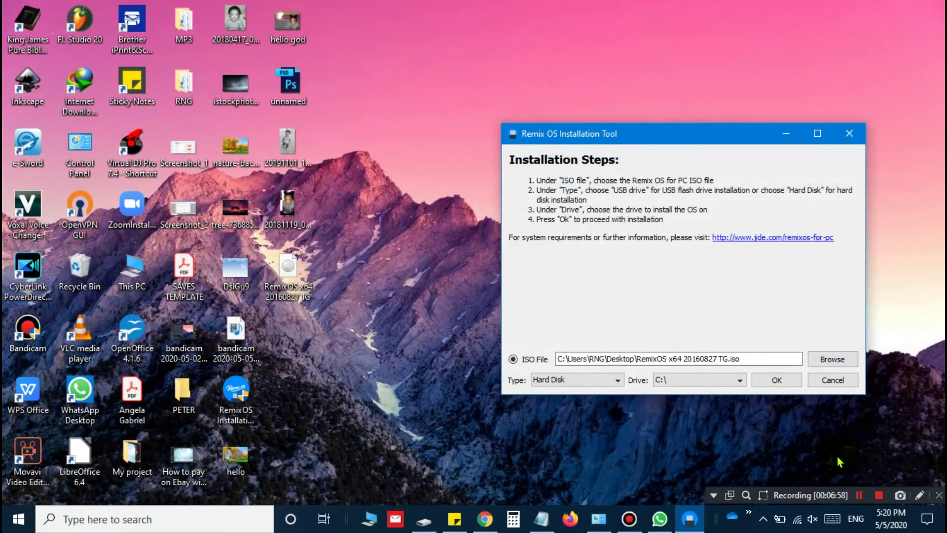
click(737, 380)
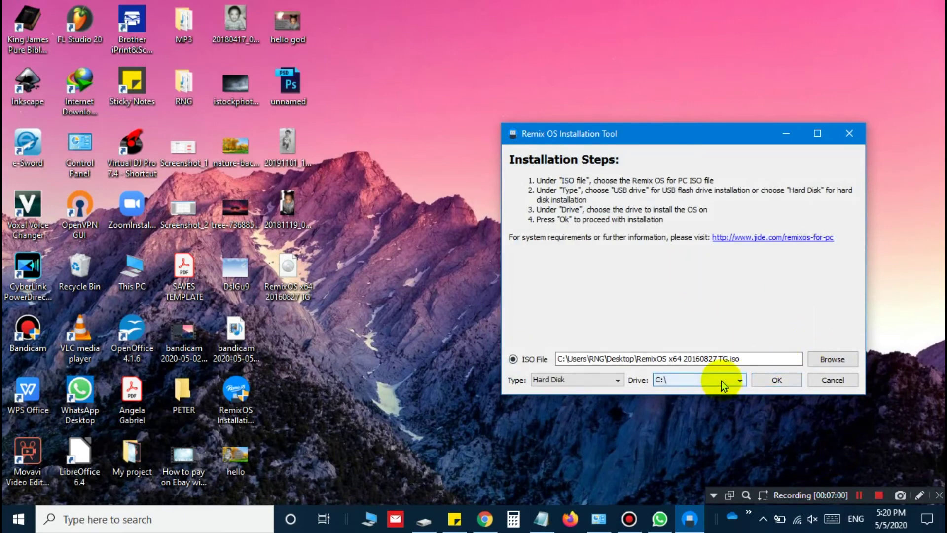
click(664, 392)
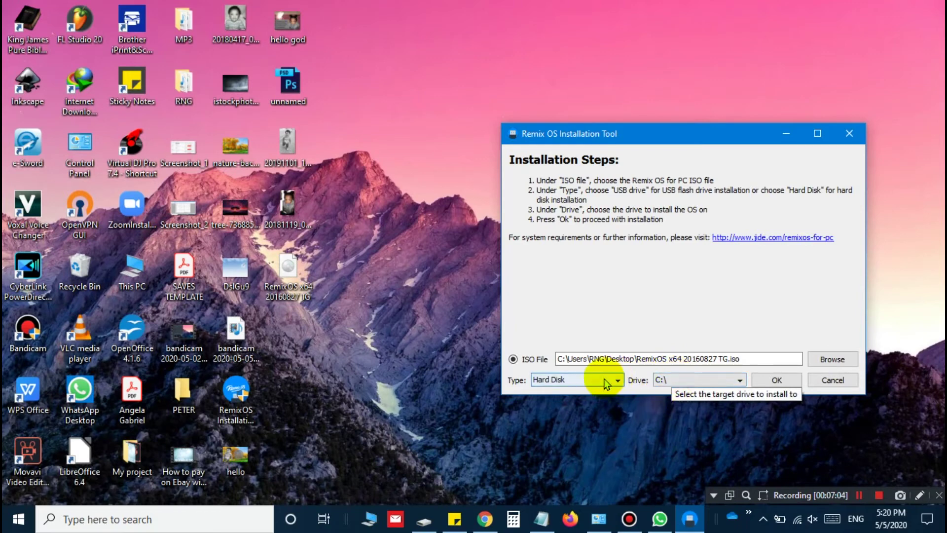
Start the Remix OS installation on C:\, agree to remove the existing version, and dismiss the uninstallation notice
click(789, 381)
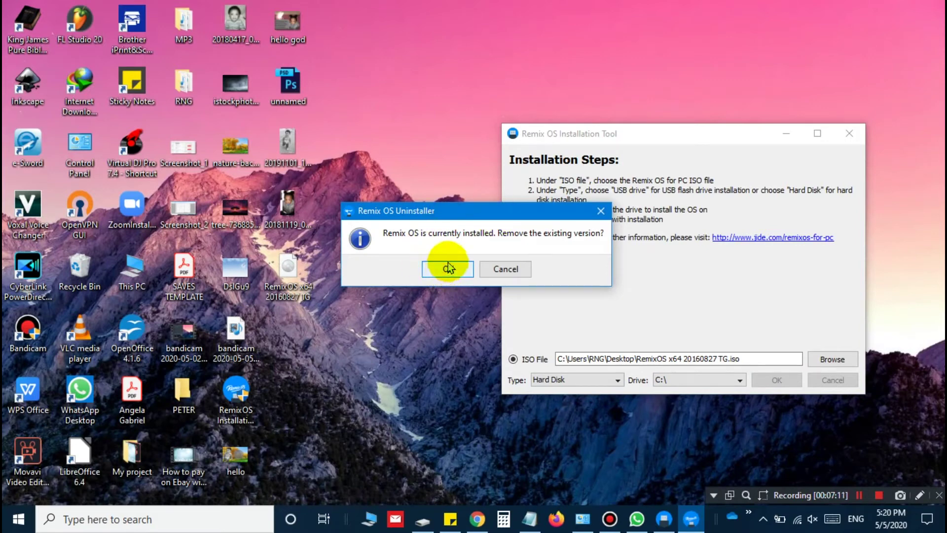
click(54, 472)
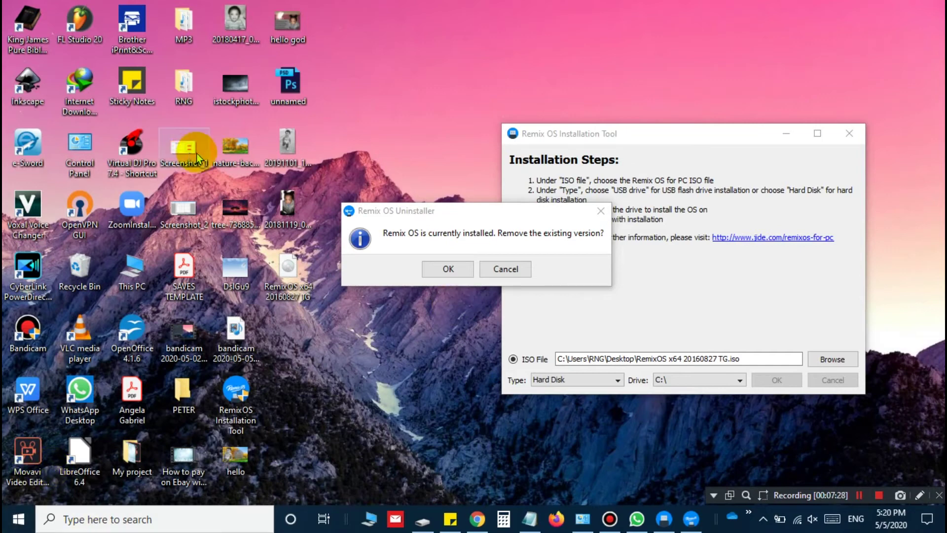
click(443, 269)
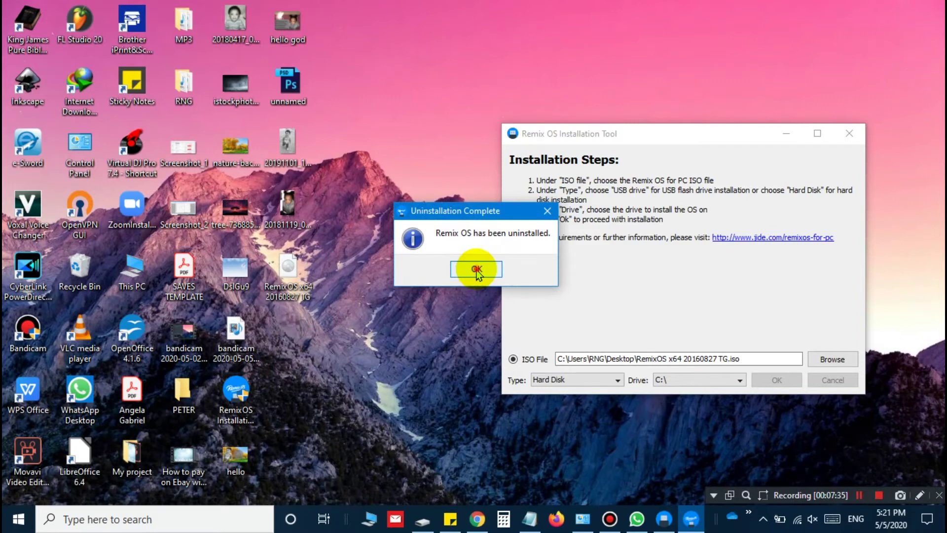
click(476, 271)
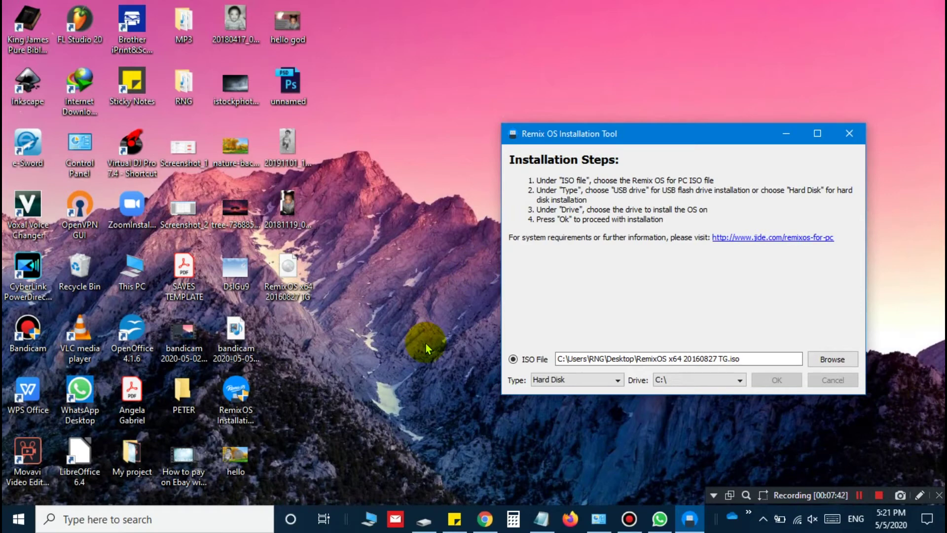
Bring up Notepad and arrange it side by side with the Remix OS Installation Tool window
click(540, 522)
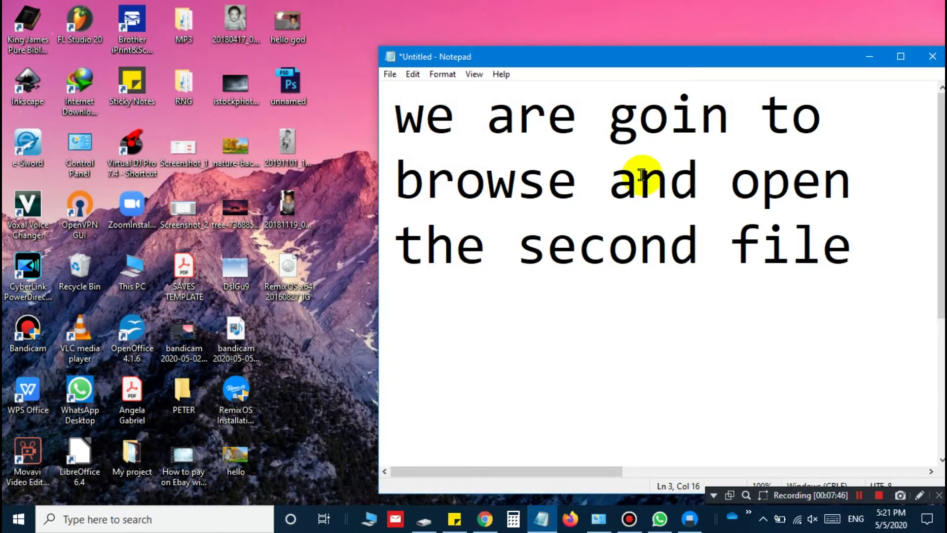
drag(714, 55, 715, 49)
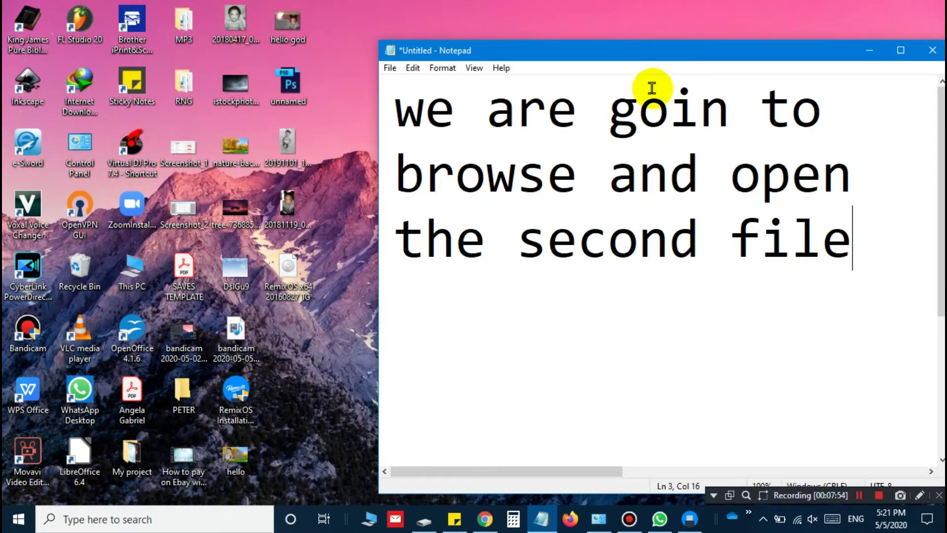
click(599, 52)
drag(598, 53, 179, 64)
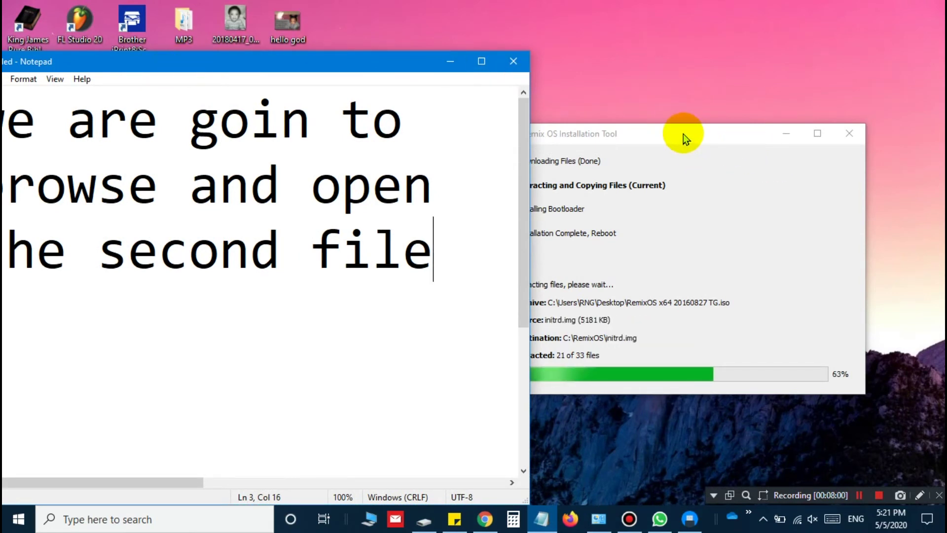
drag(672, 131, 748, 39)
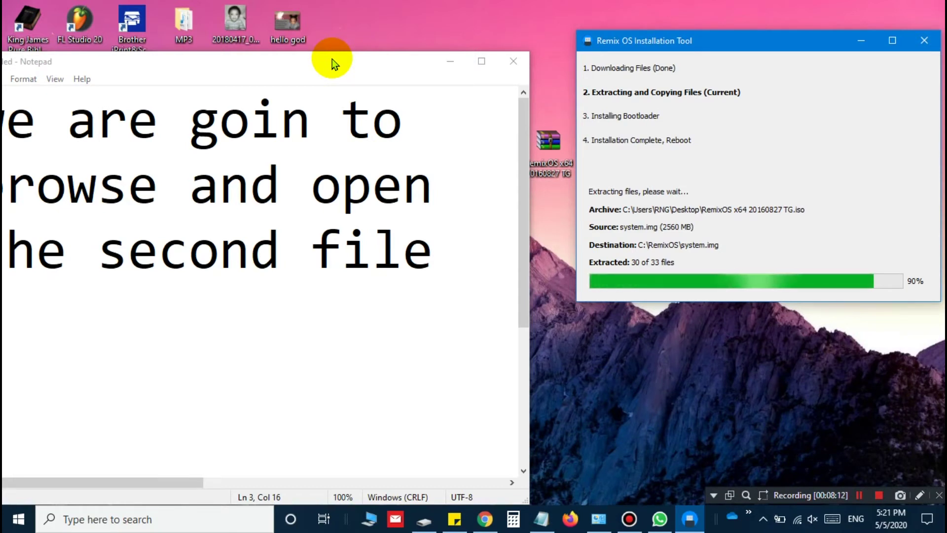
drag(344, 65, 395, 36)
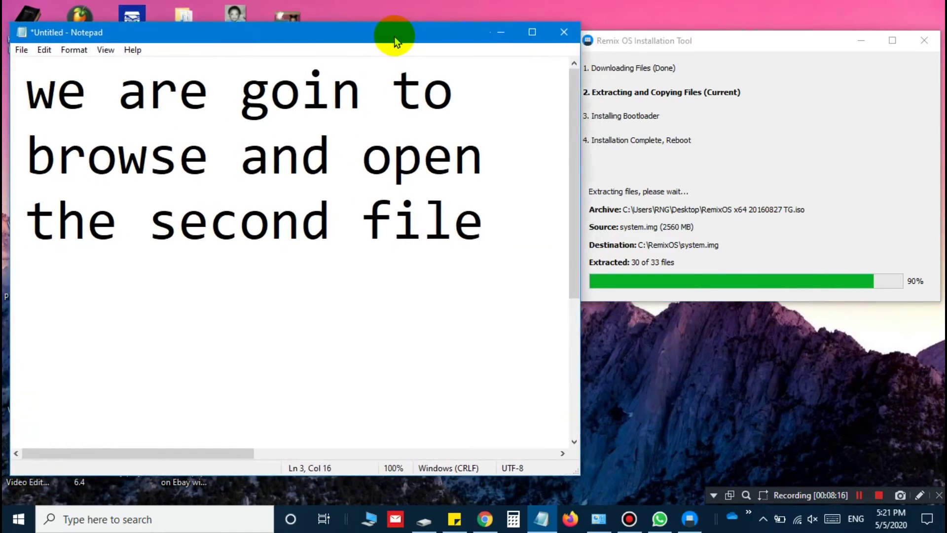
Replace the whole note with "After the installation"
drag(28, 81, 489, 225)
key(BackSpace)
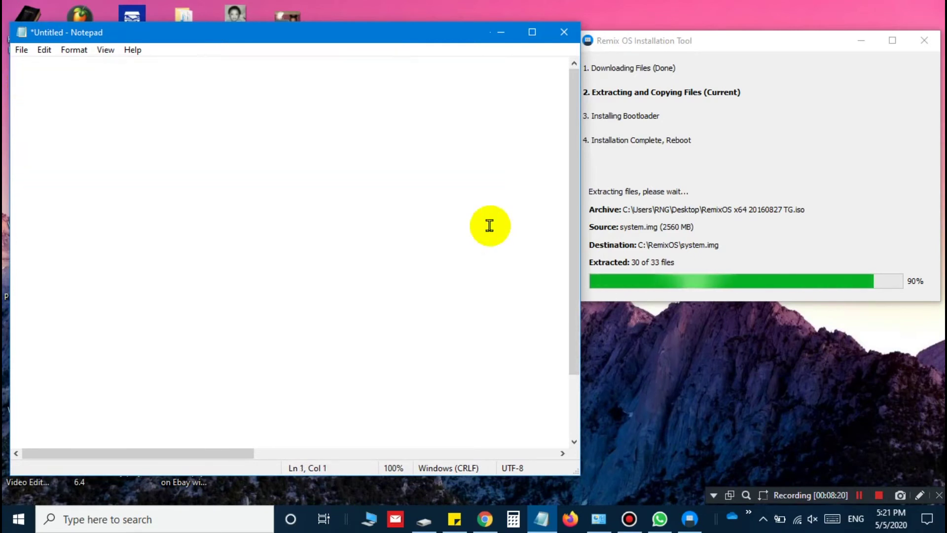
text(Aft)
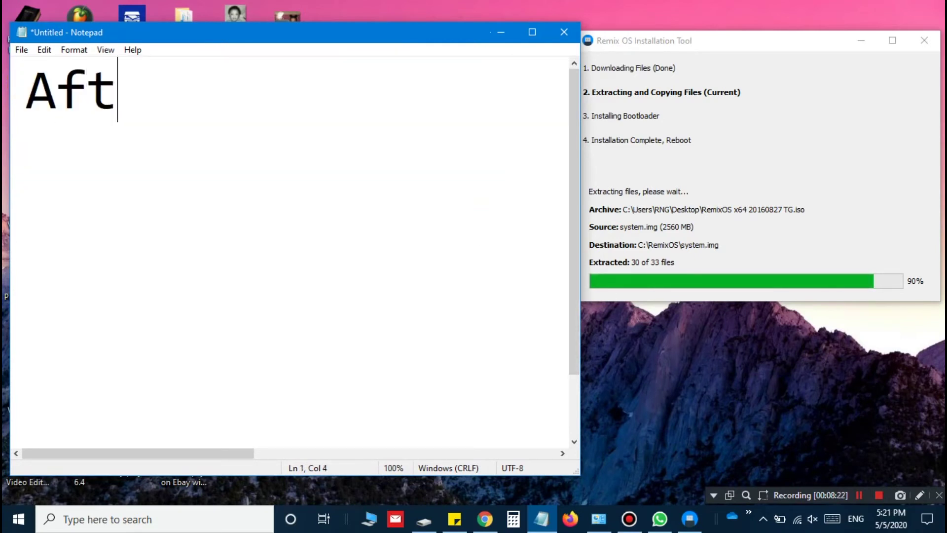
text(er the )
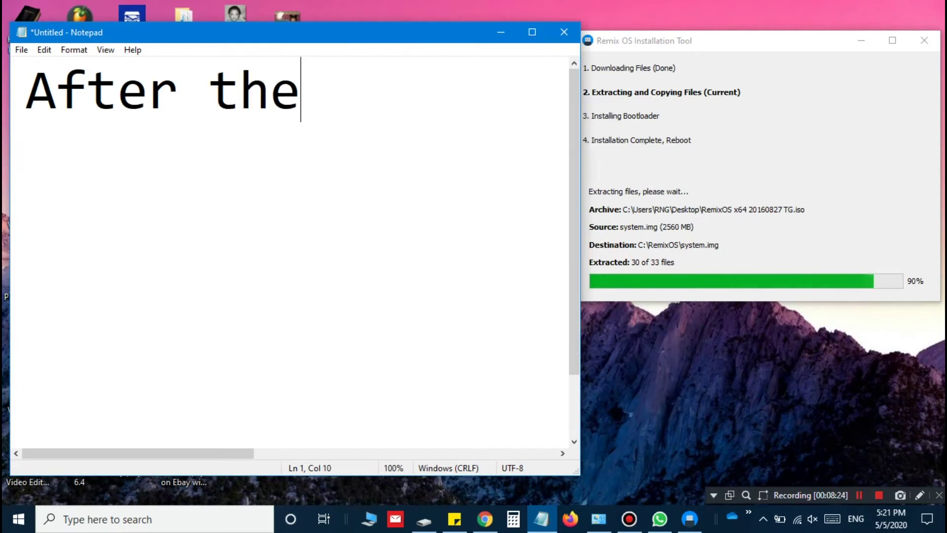
text(inst)
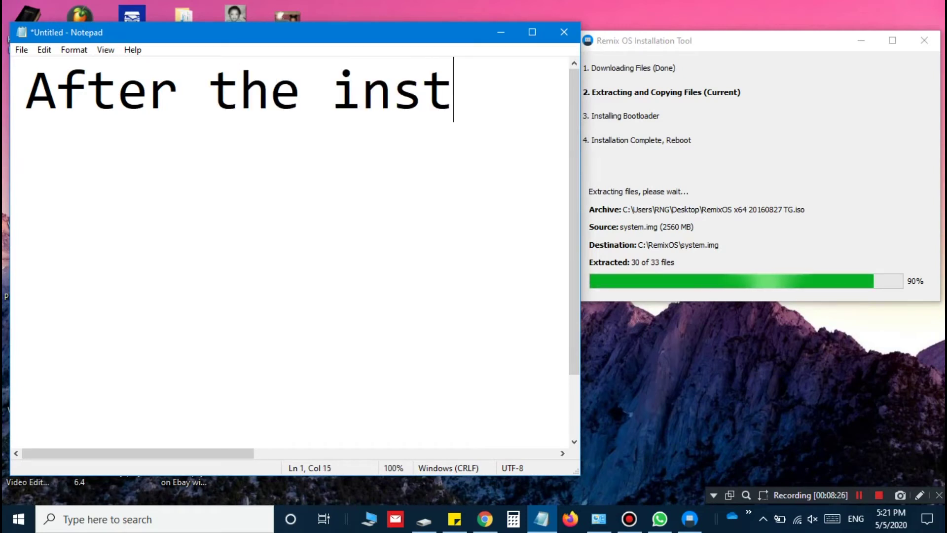
text(allatio)
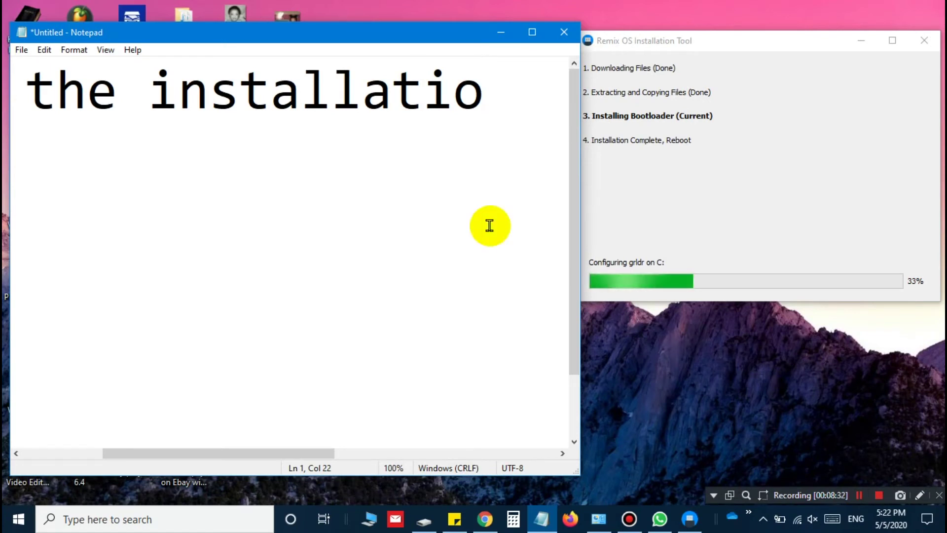
text(n)
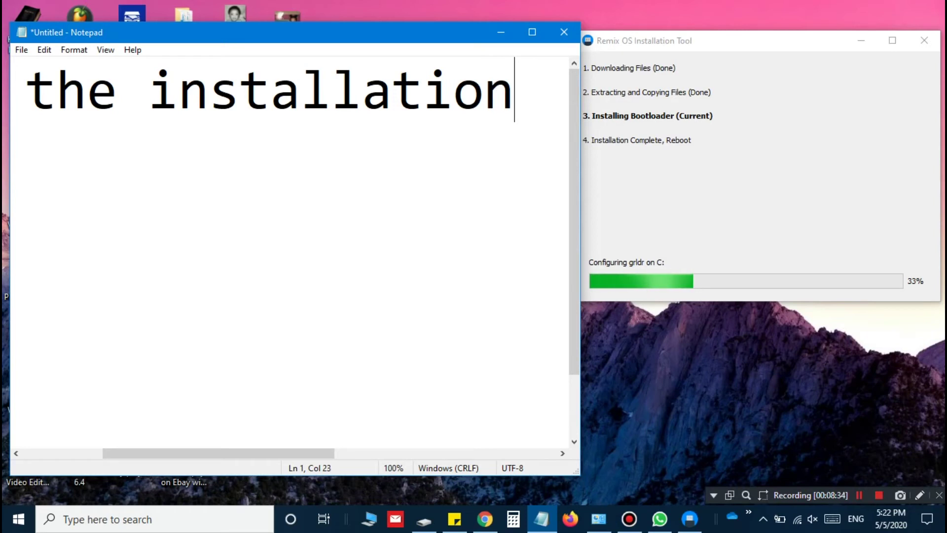
Add "it will ask you to reboot" on the second line of the note and minimize Notepad
key(Return)
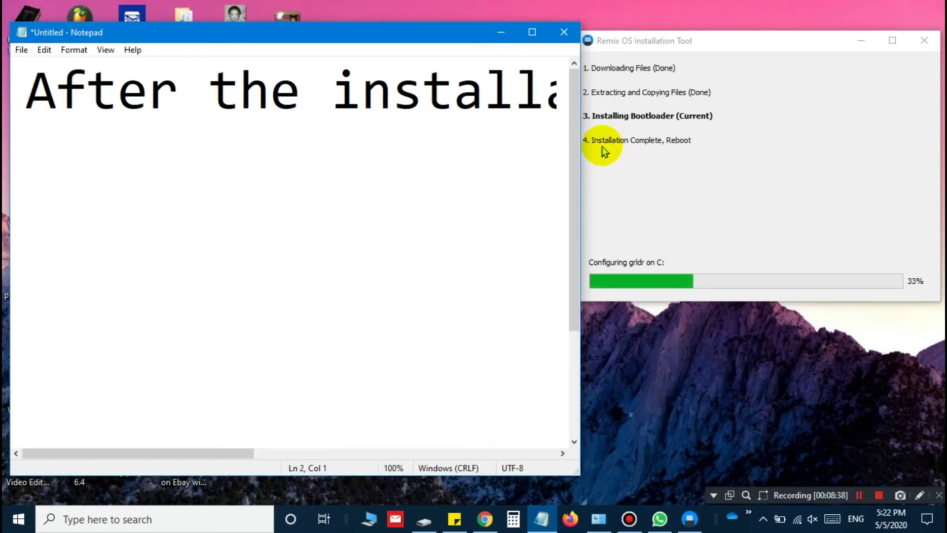
text(it )
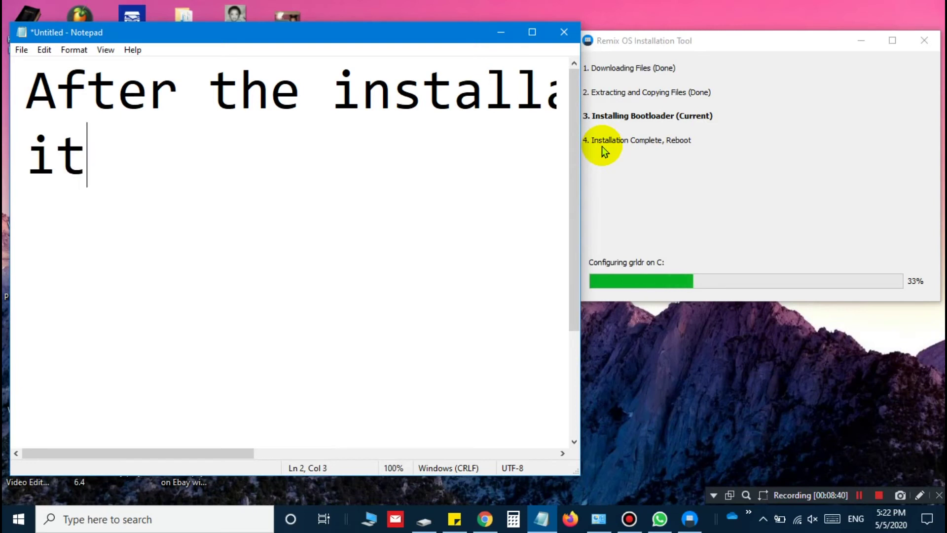
text(wi)
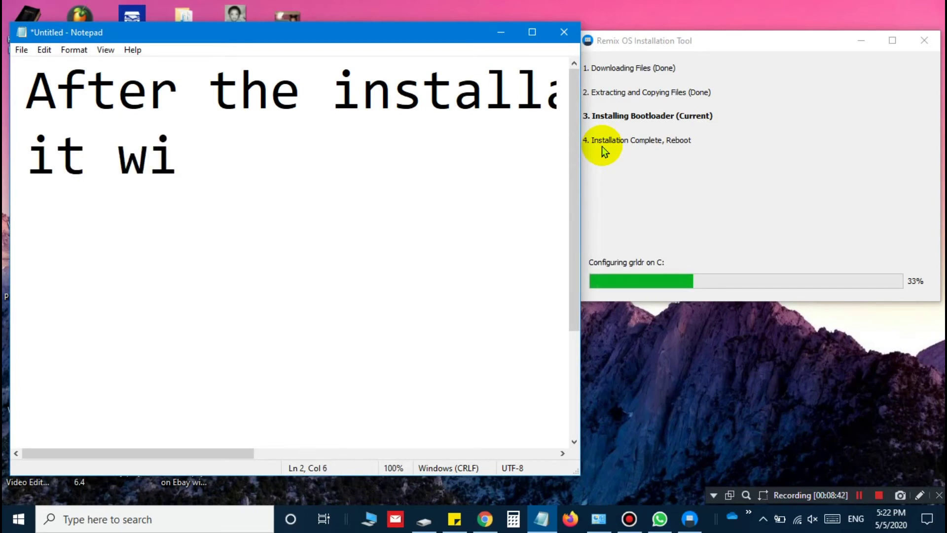
text(ll ask)
key(BackSpace)
text(k yo)
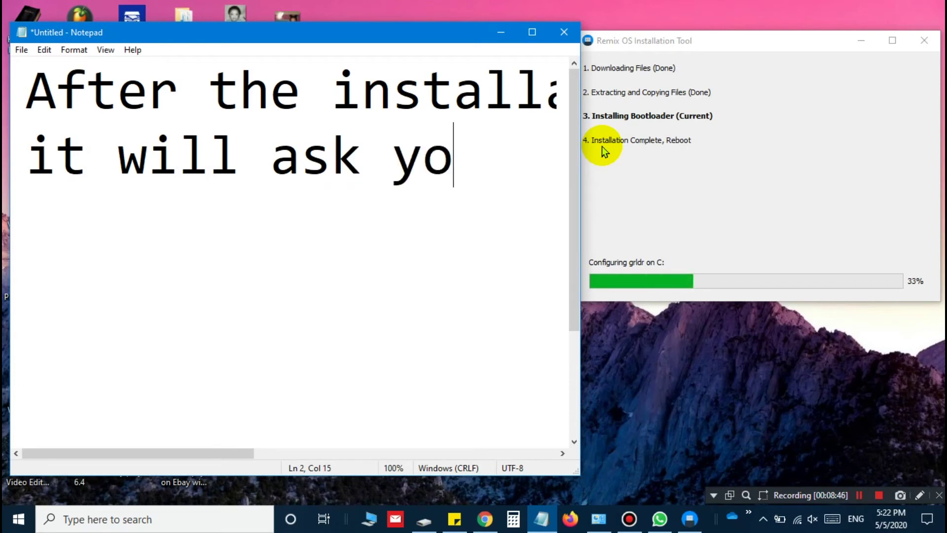
text(u to)
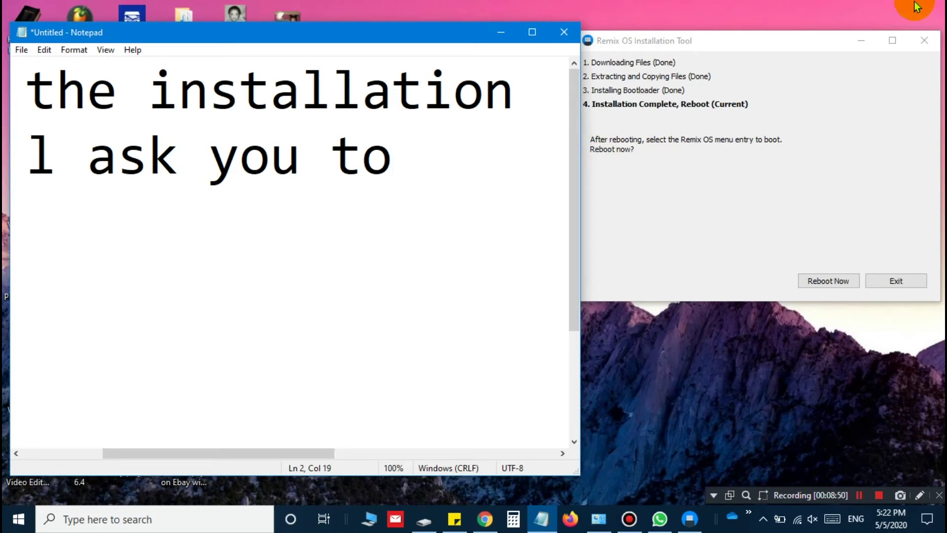
text( rebo)
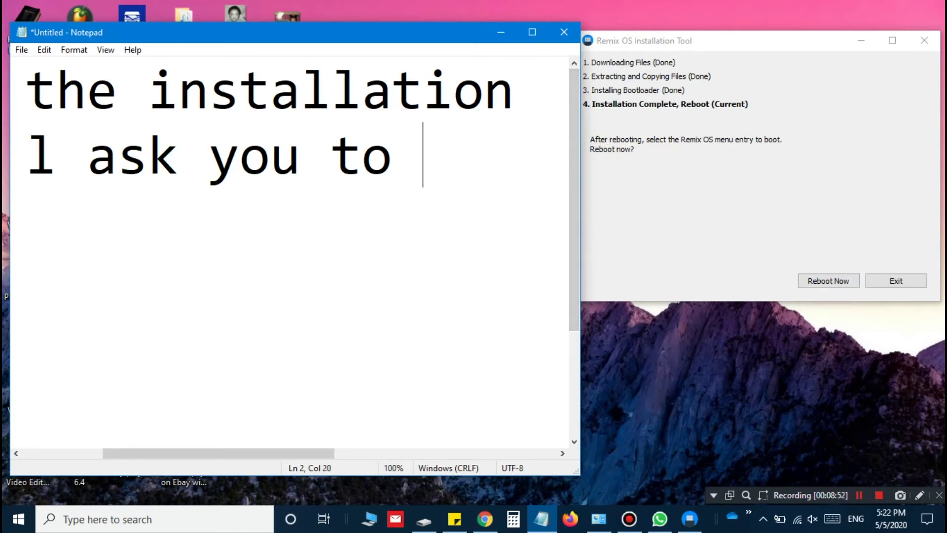
text(ot)
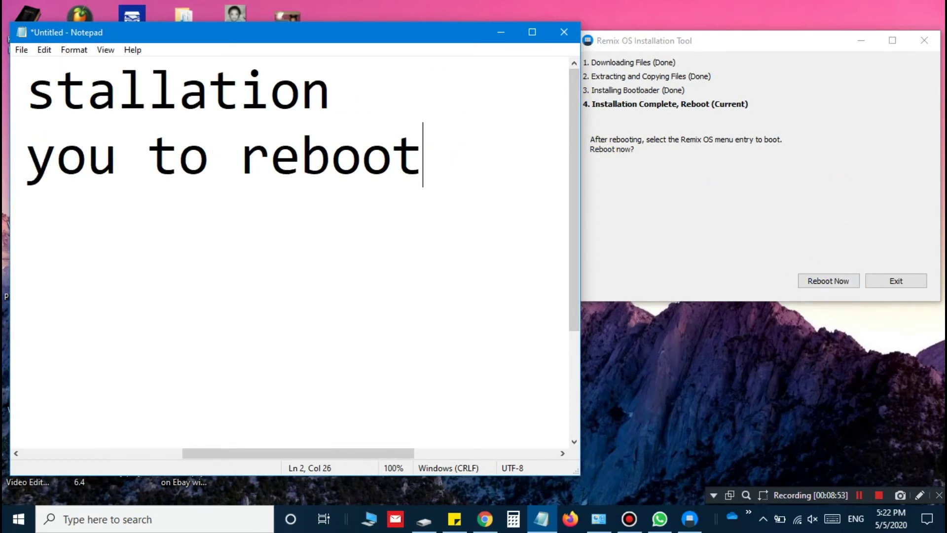
click(501, 33)
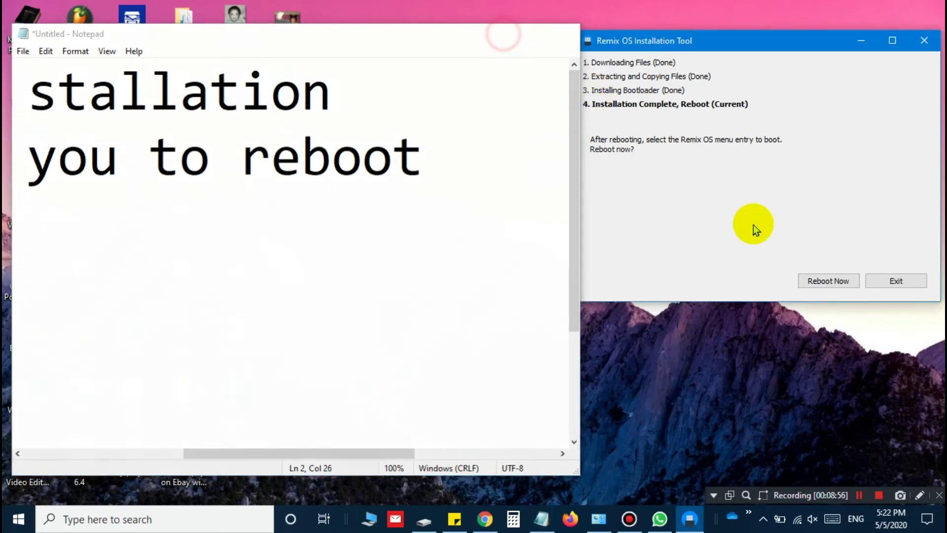
click(827, 282)
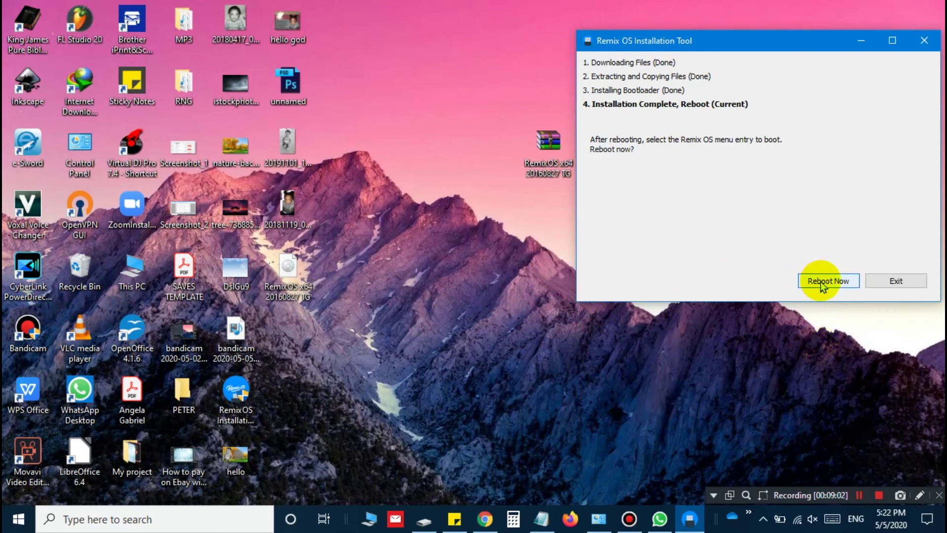
Switch back to Notepad, maximize it, and replace the whole note with "You can now reboot you pc"
mouse_move(485, 520)
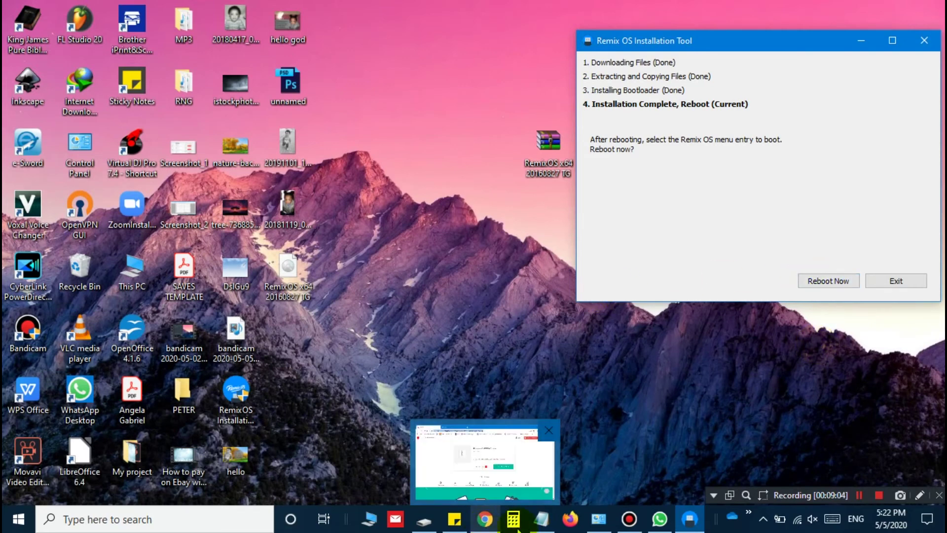
click(543, 522)
click(535, 31)
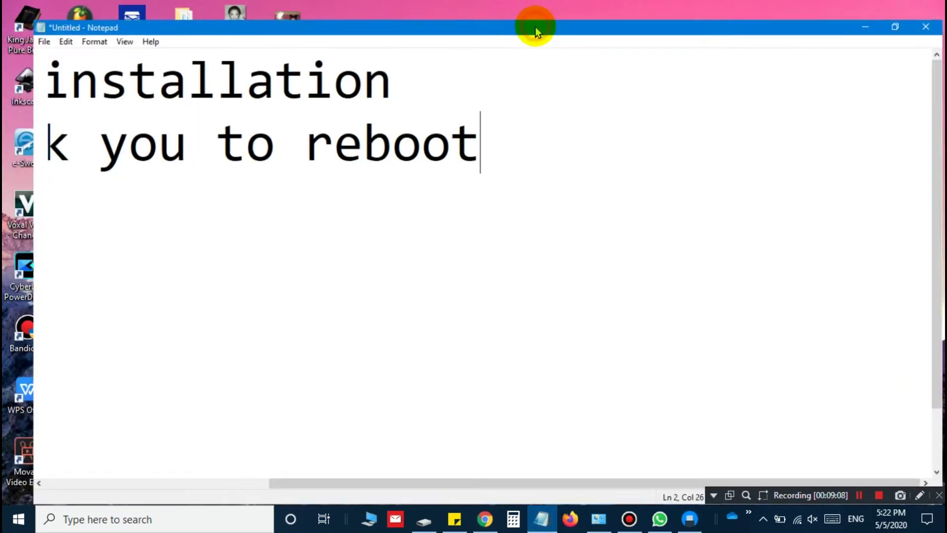
drag(485, 151, 4, 8)
key(Delete)
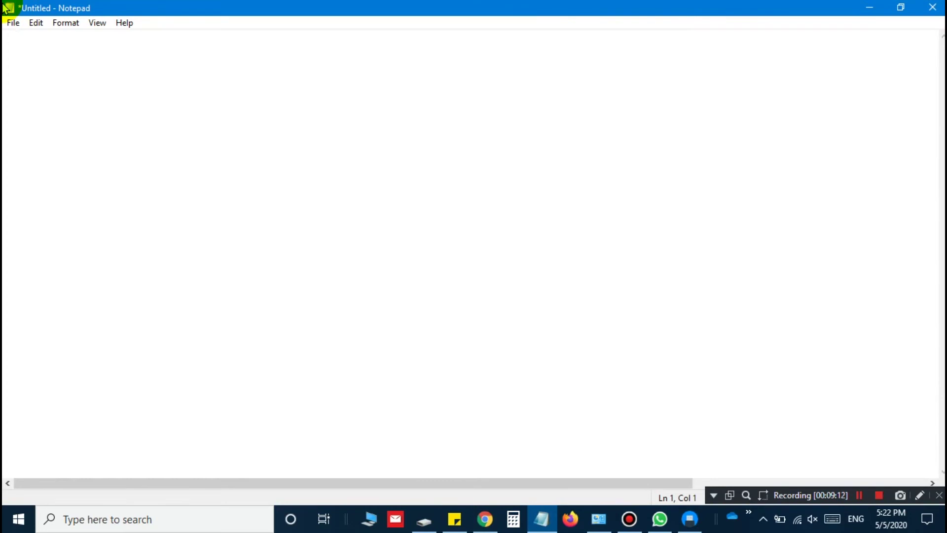
text(You )
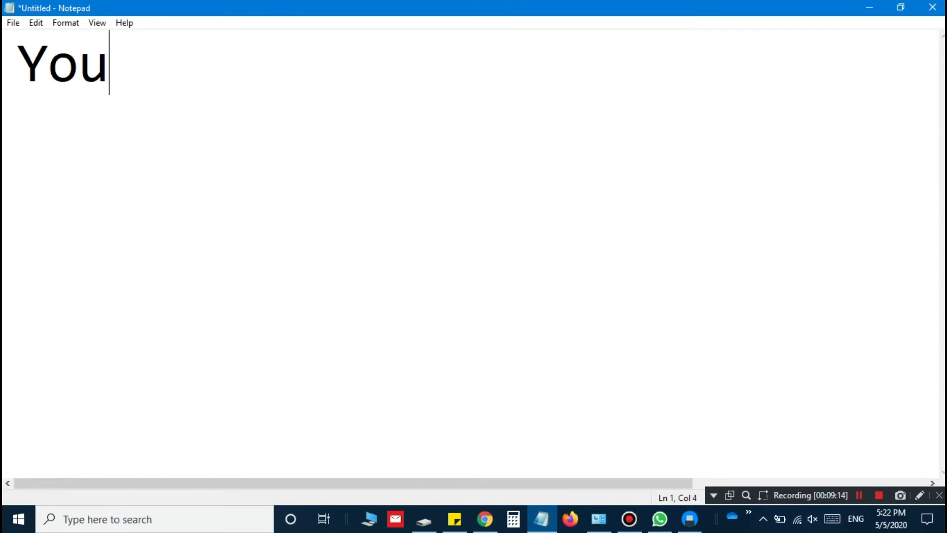
text(can no)
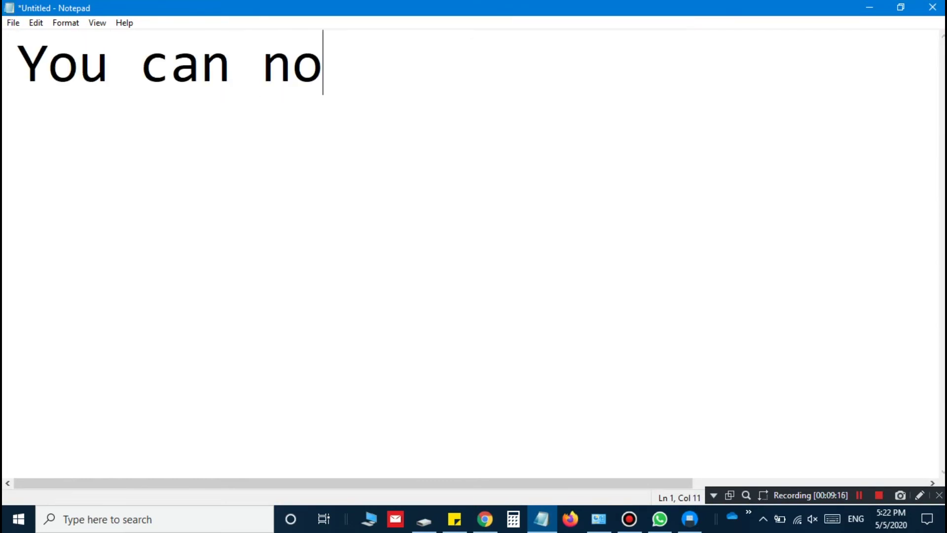
text(w r)
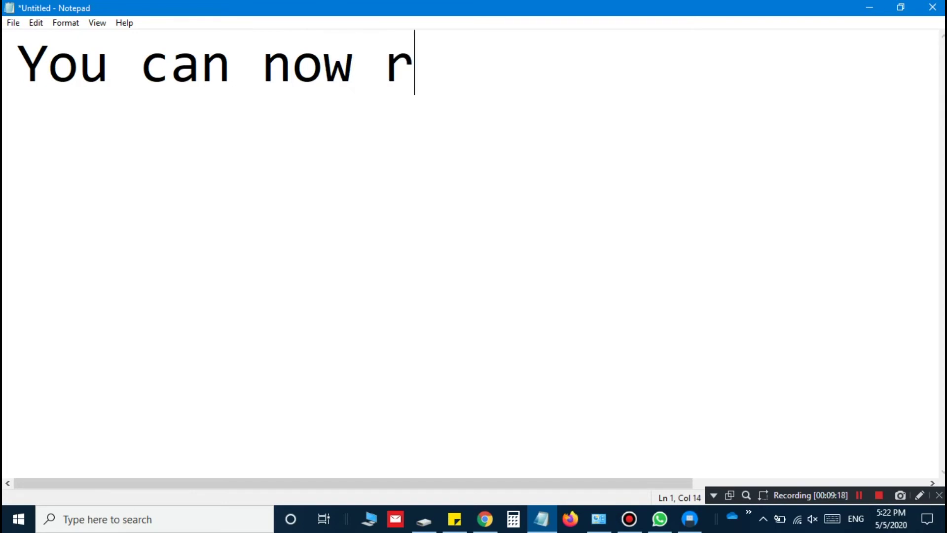
text(eboot you)
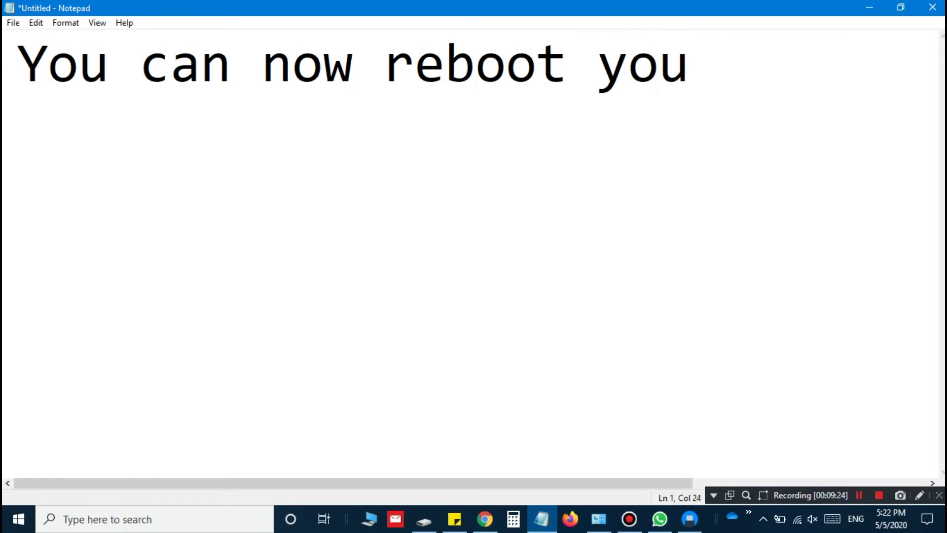
text( pc)
Add "while rebooting it will bring" as the second line of the note
key(Return)
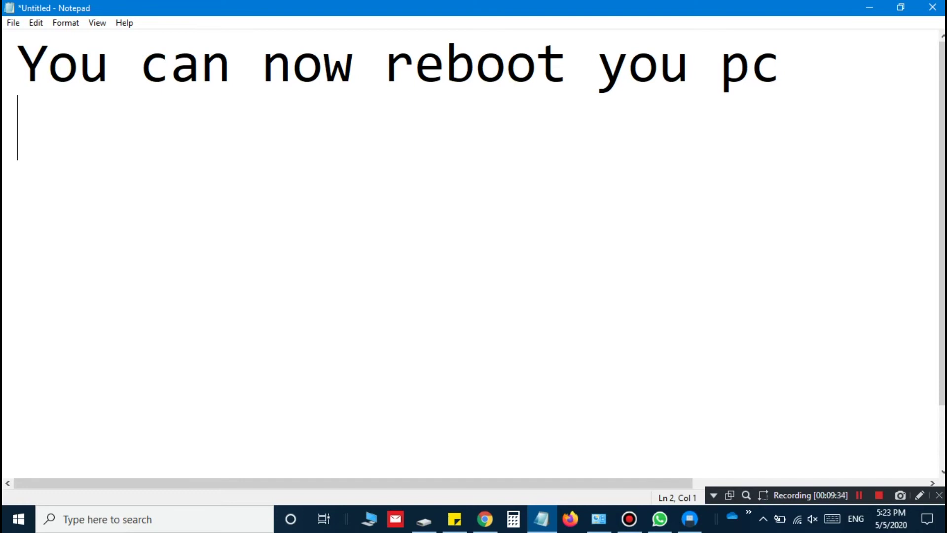
text(while )
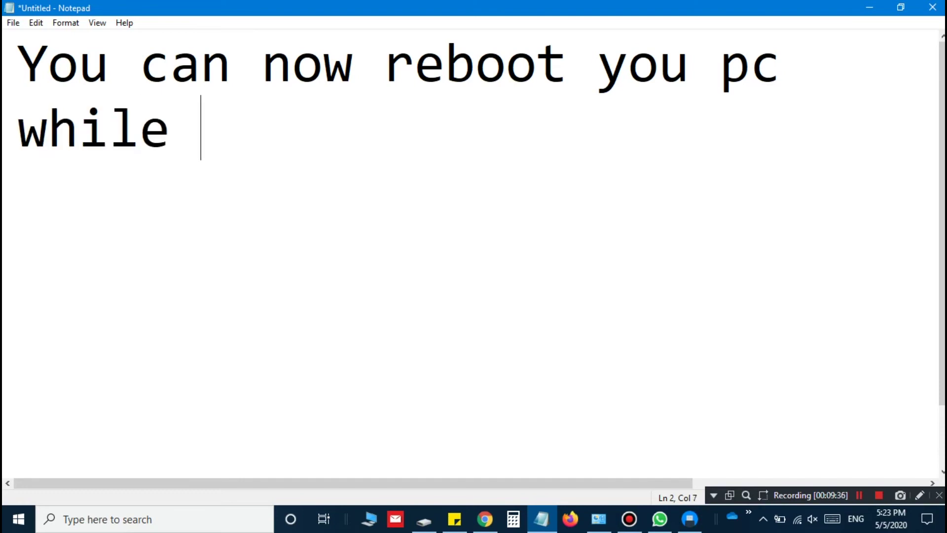
text(re)
text(boot)
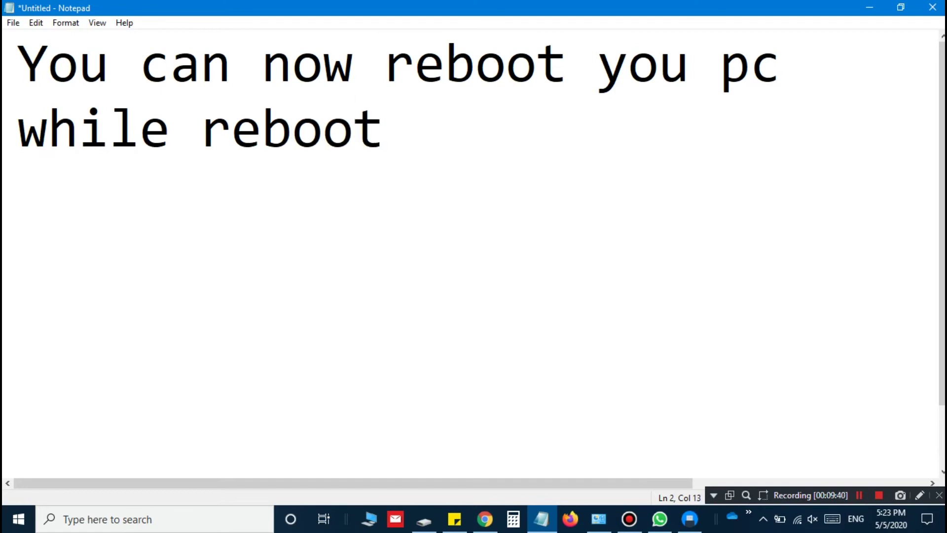
text(ing it )
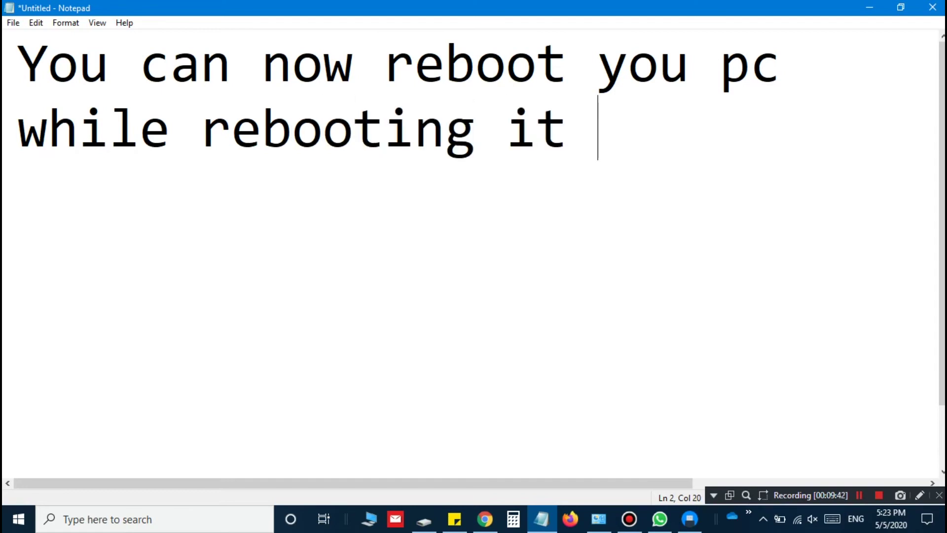
text(will)
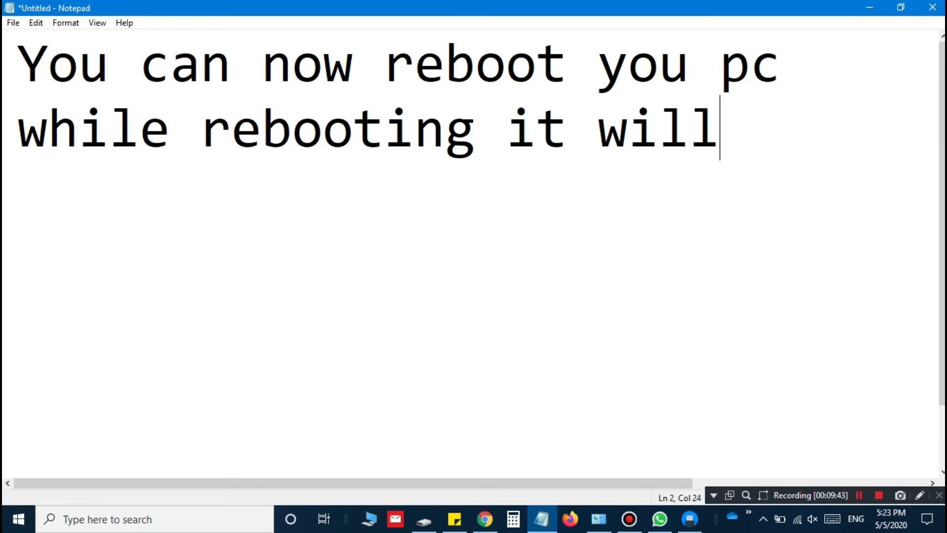
text( bring)
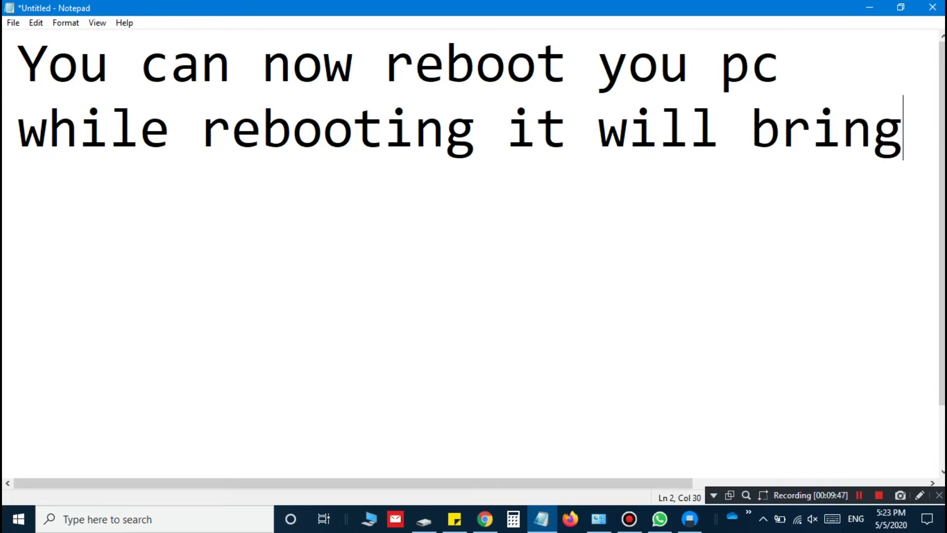
Continue the note on a third line with "up both the Android & window"
key(Return)
text(u)
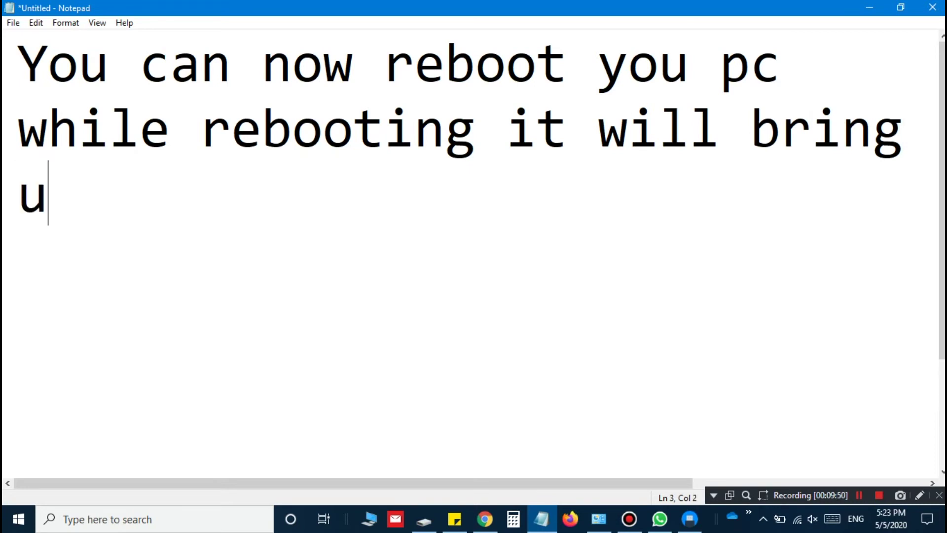
text(p b)
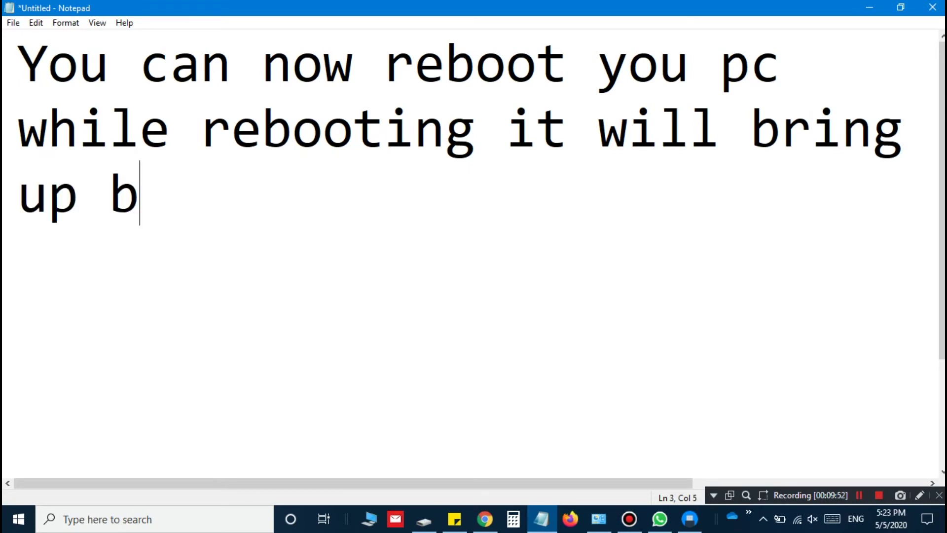
text(oth)
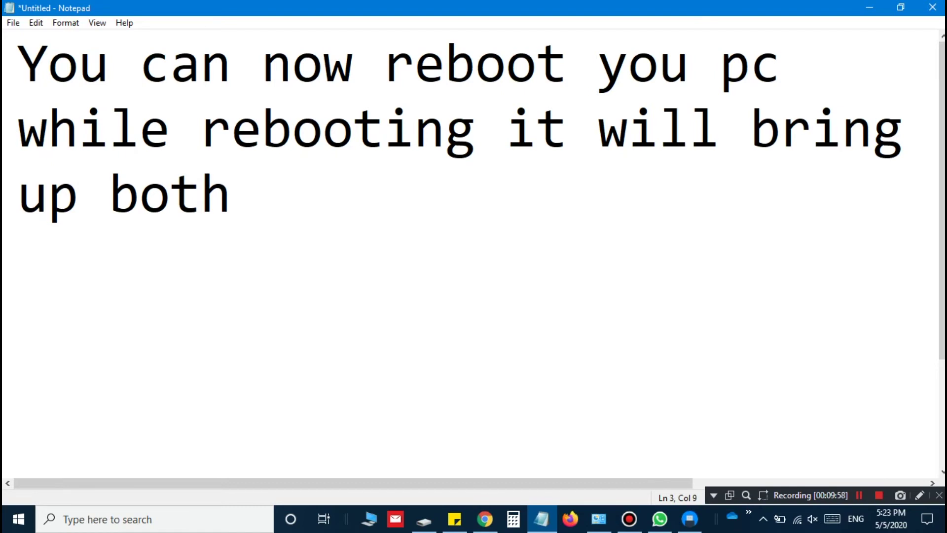
text(the )
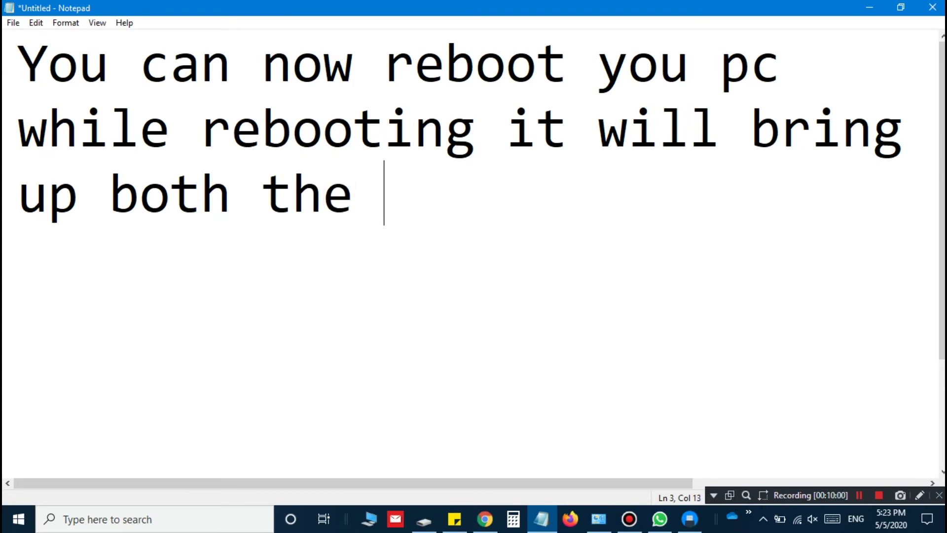
text(And)
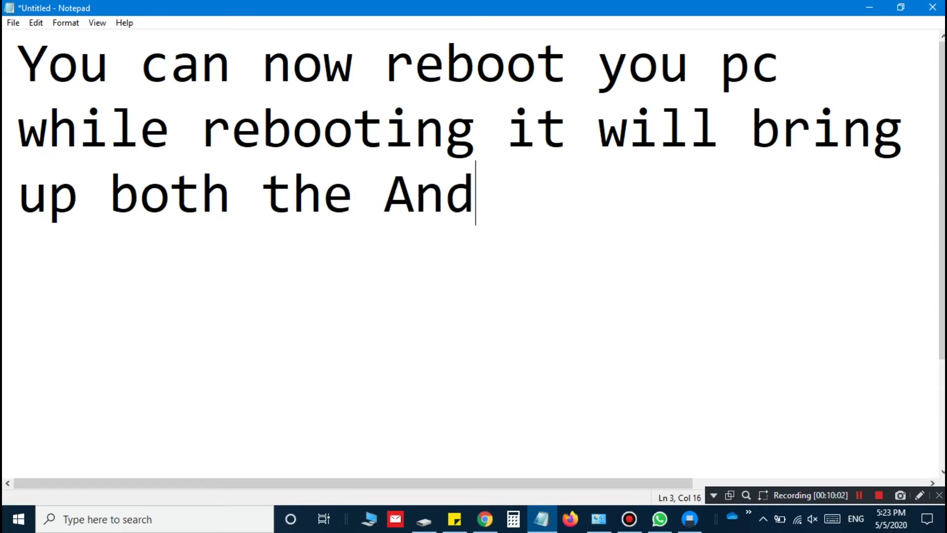
text(roid)
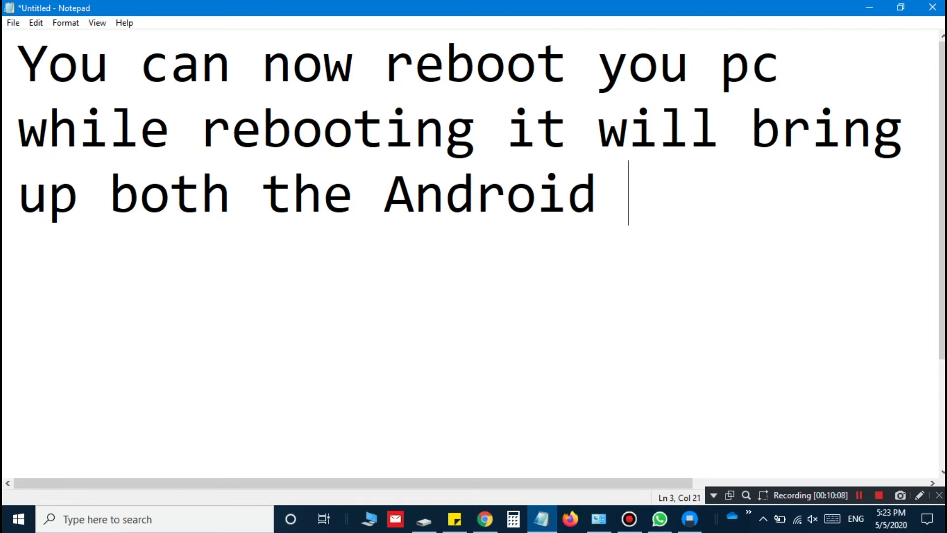
text( & wi)
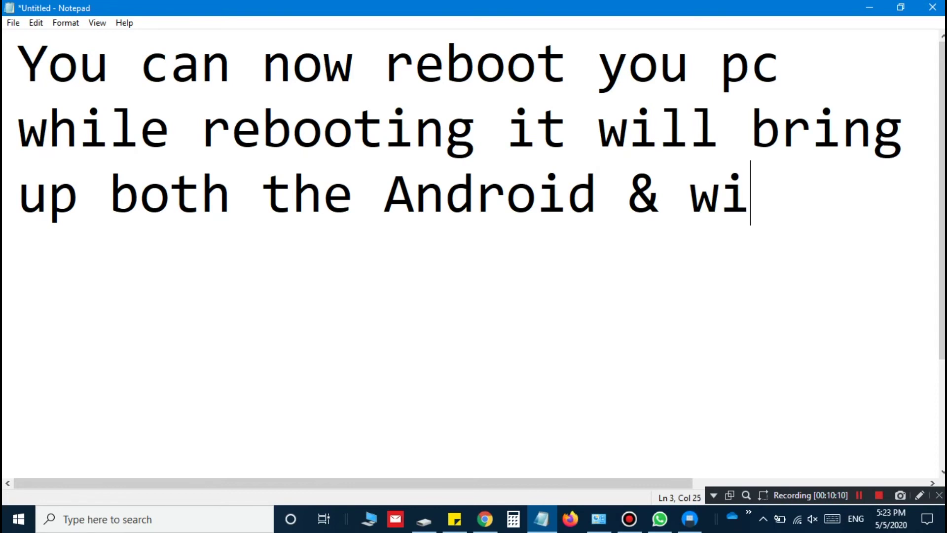
text(ndow)
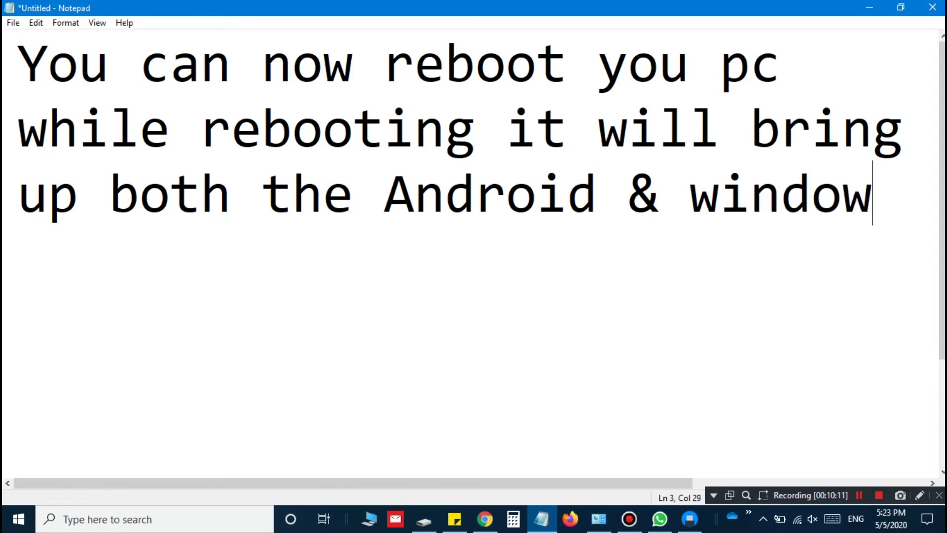
Continue the note on a fourth line with "option, you will have to ch"
key(Return)
text(opton)
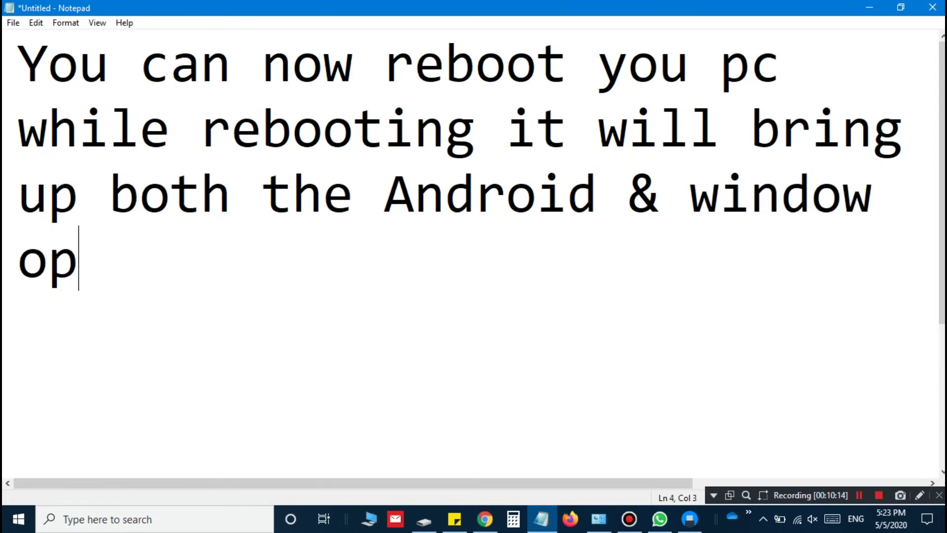
key(BackSpace)
key(BackSpace)
key(BackSpace)
text(ion)
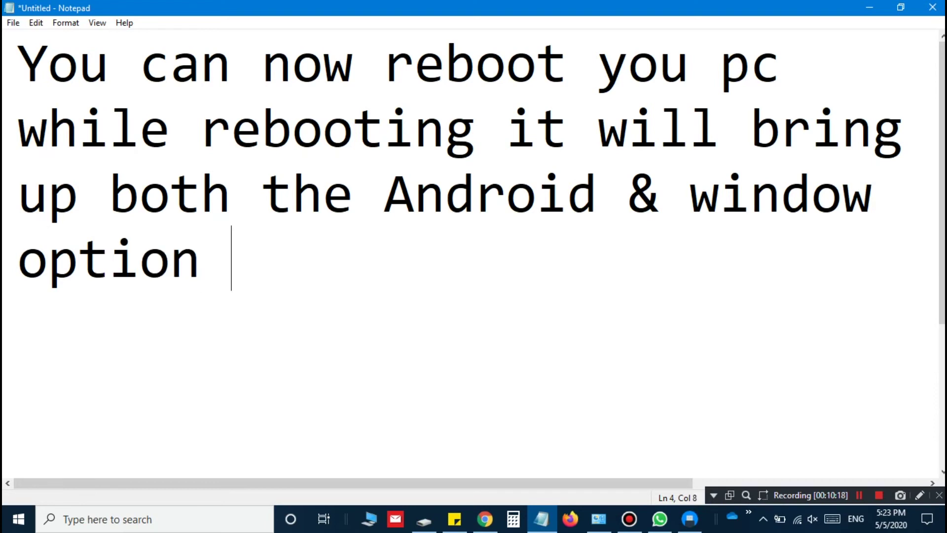
key(BackSpace)
text(, you )
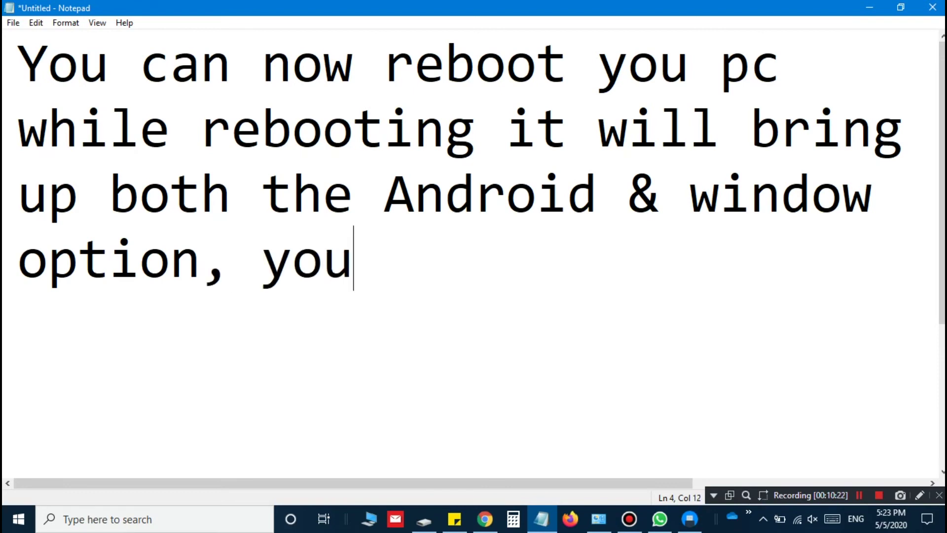
text(will )
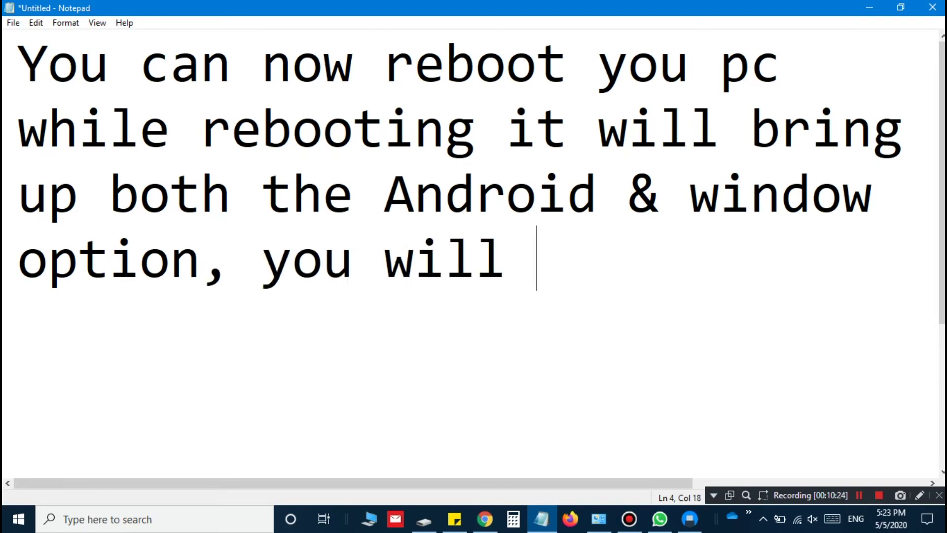
text(have t)
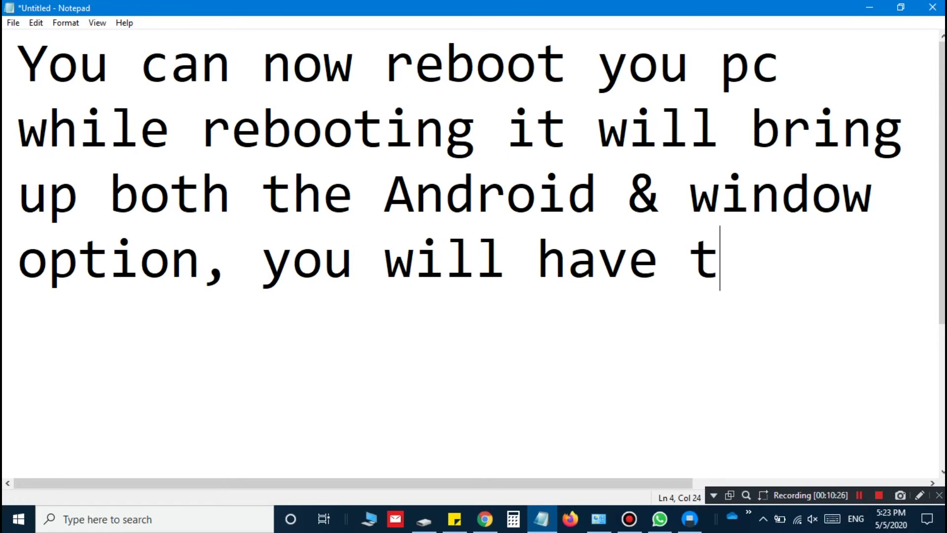
text(o ch)
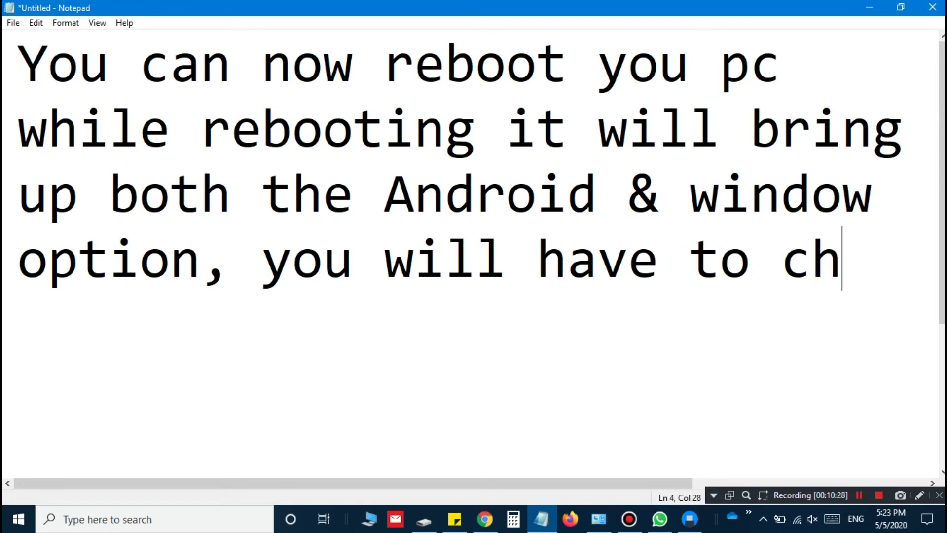